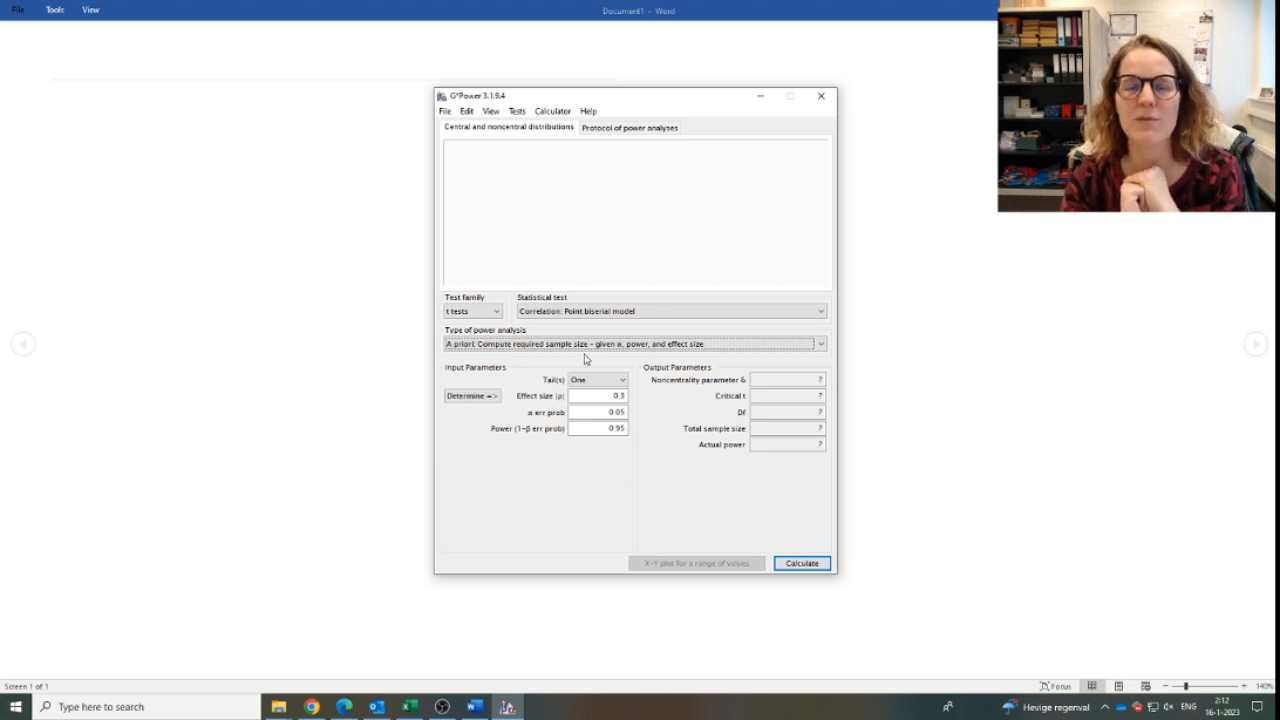
# Switch the type of power analysis to Post hoc and look through the available t-test options.
pyautogui.click(560, 345)
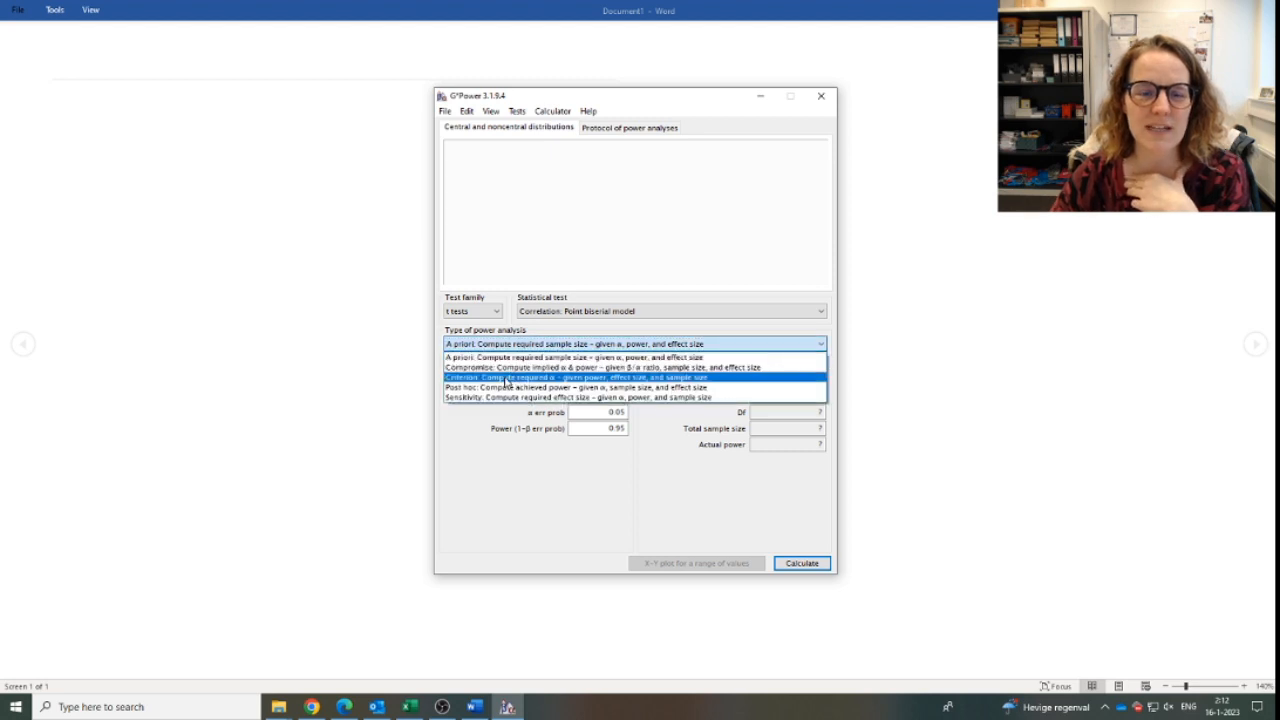
pyautogui.click(487, 389)
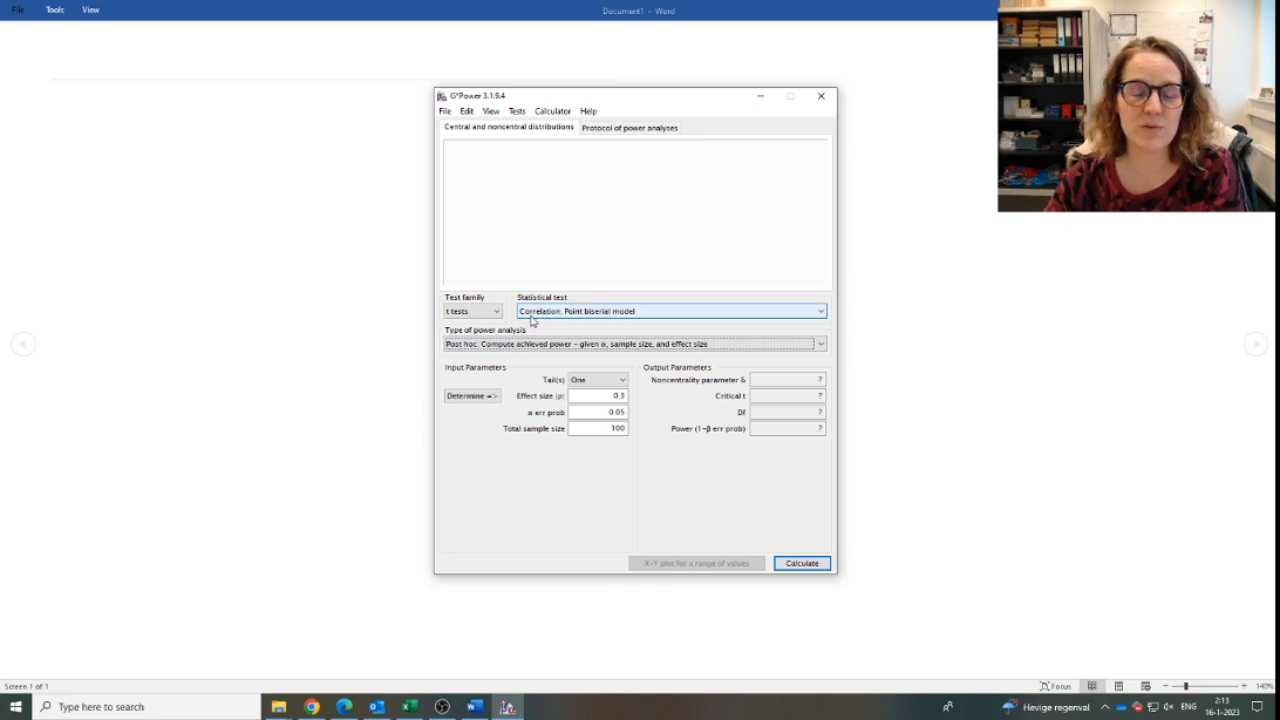
pyautogui.click(532, 314)
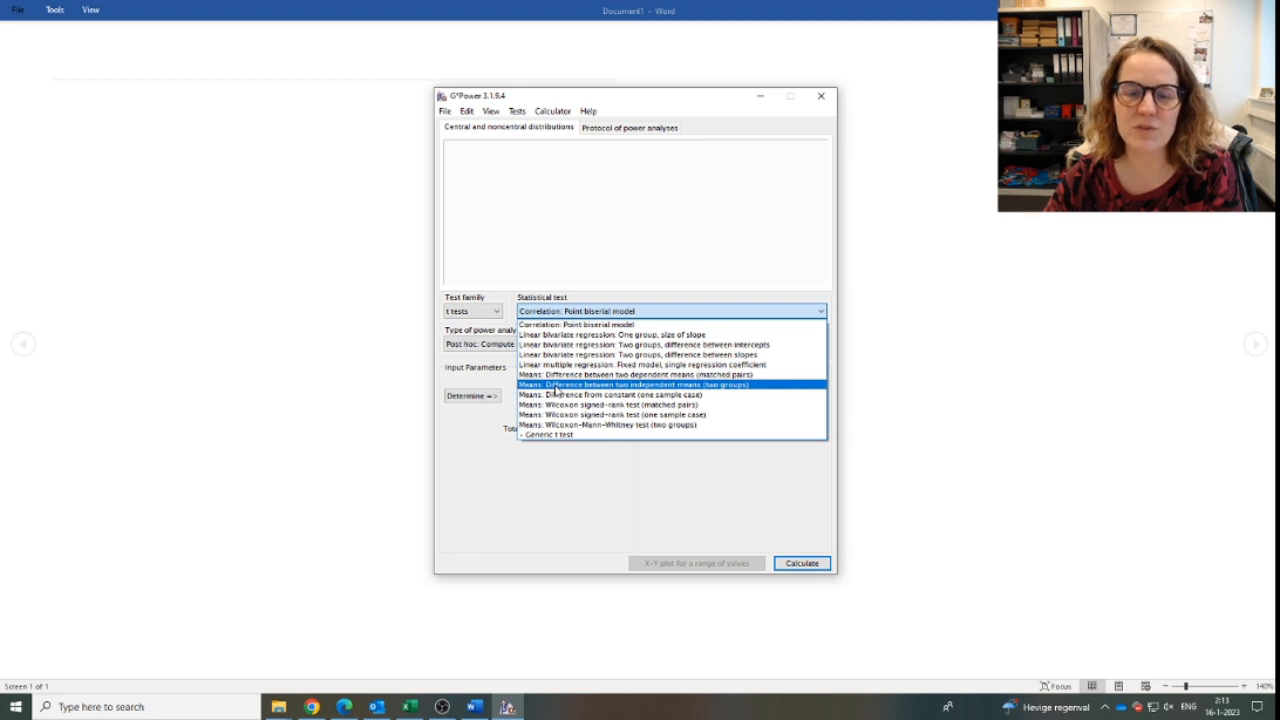
pyautogui.click(585, 310)
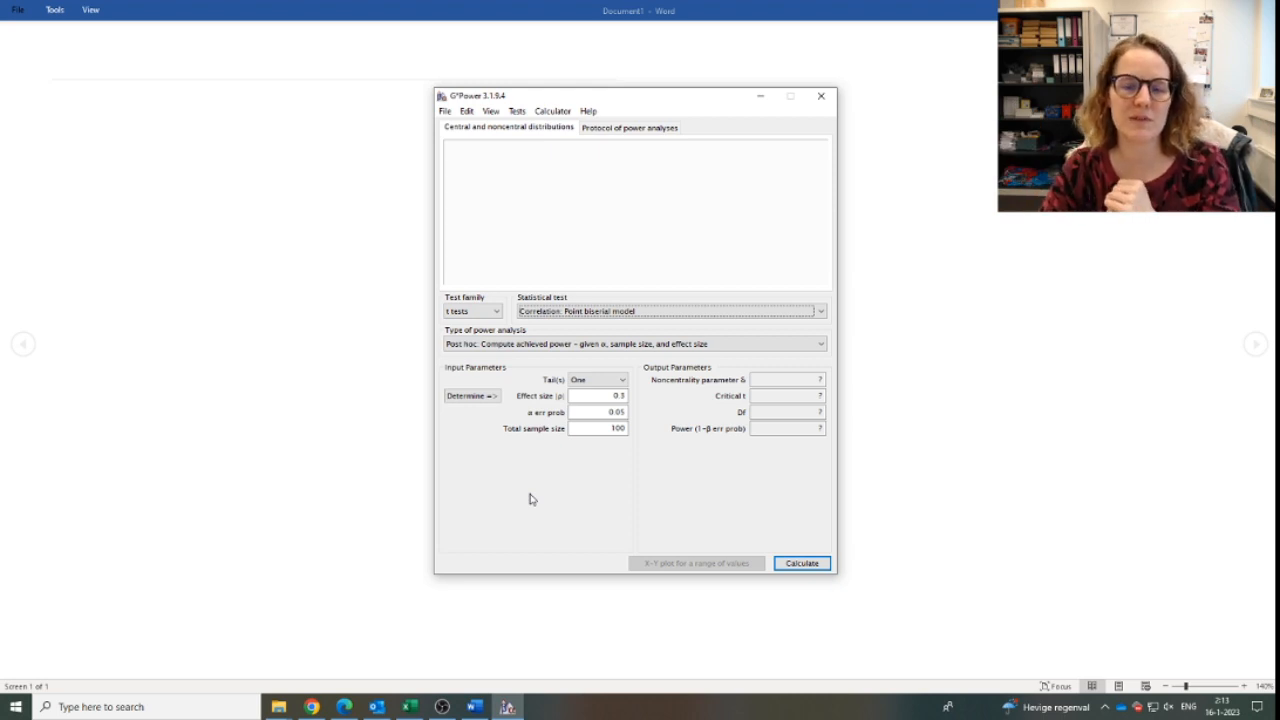
pyautogui.click(607, 430)
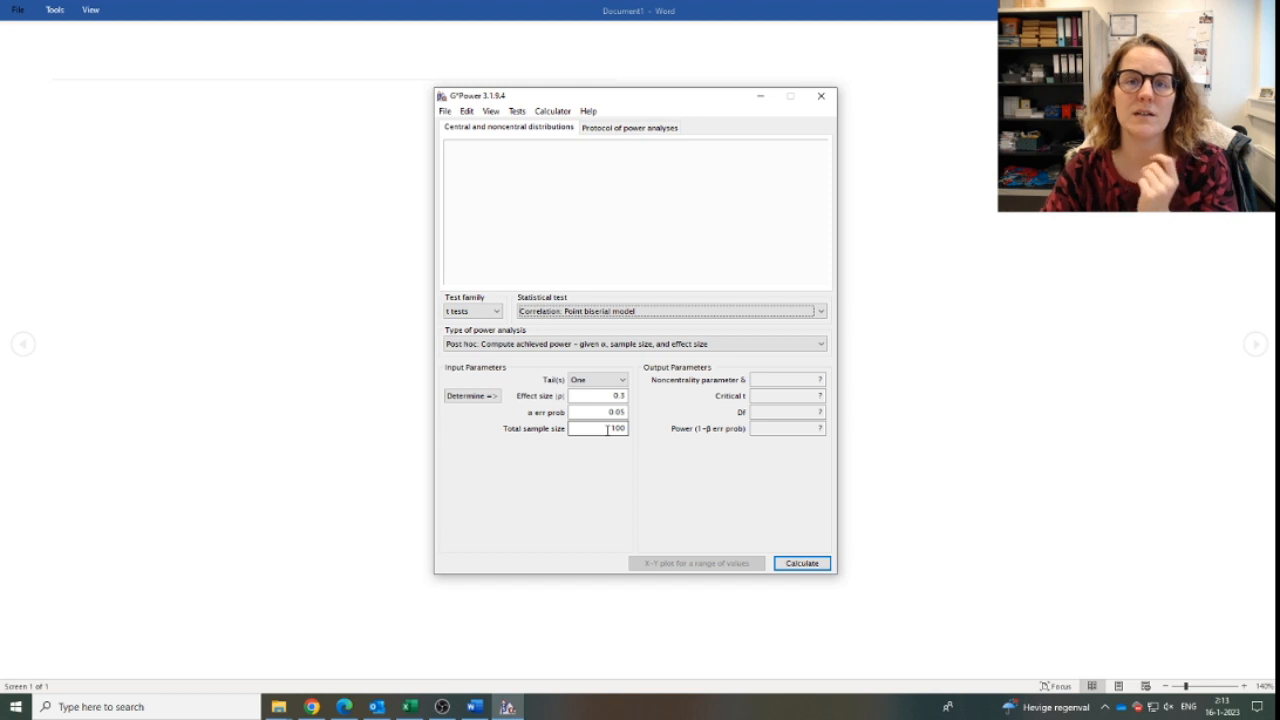
# Change the statistical test to the difference between two independent means (two groups) and examine its sample size inputs for each group.
pyautogui.click(590, 312)
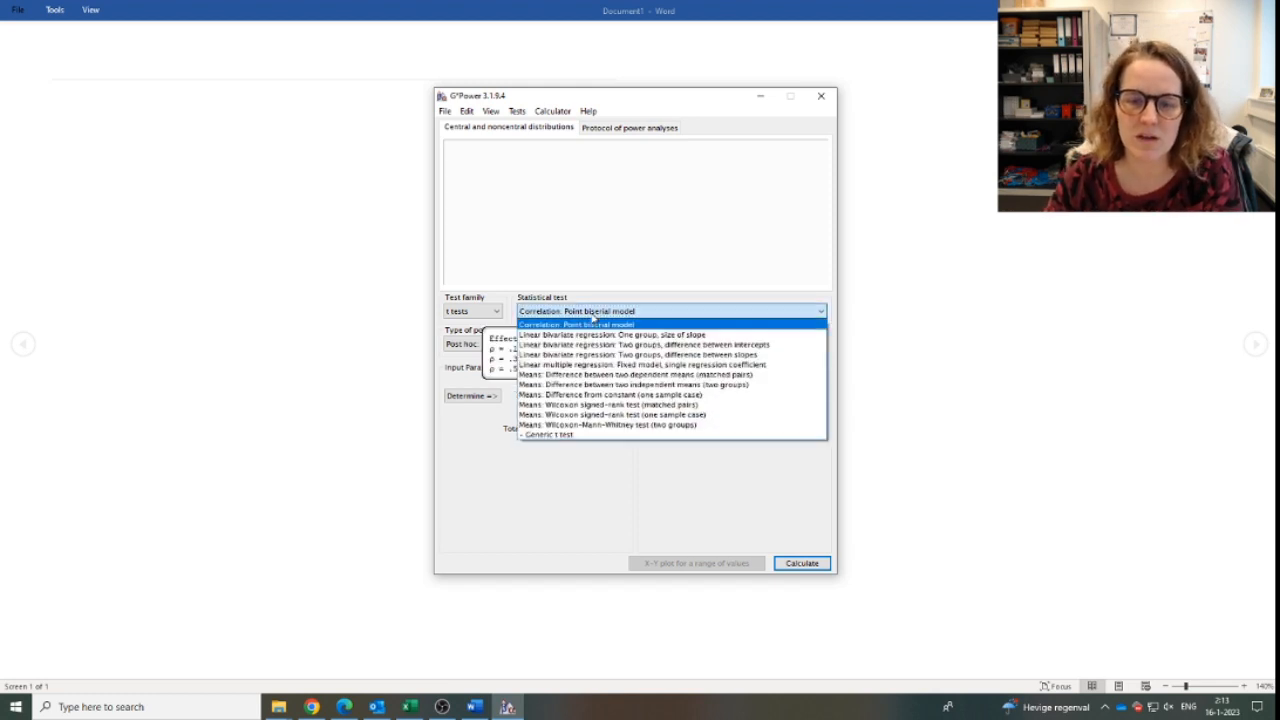
pyautogui.click(597, 386)
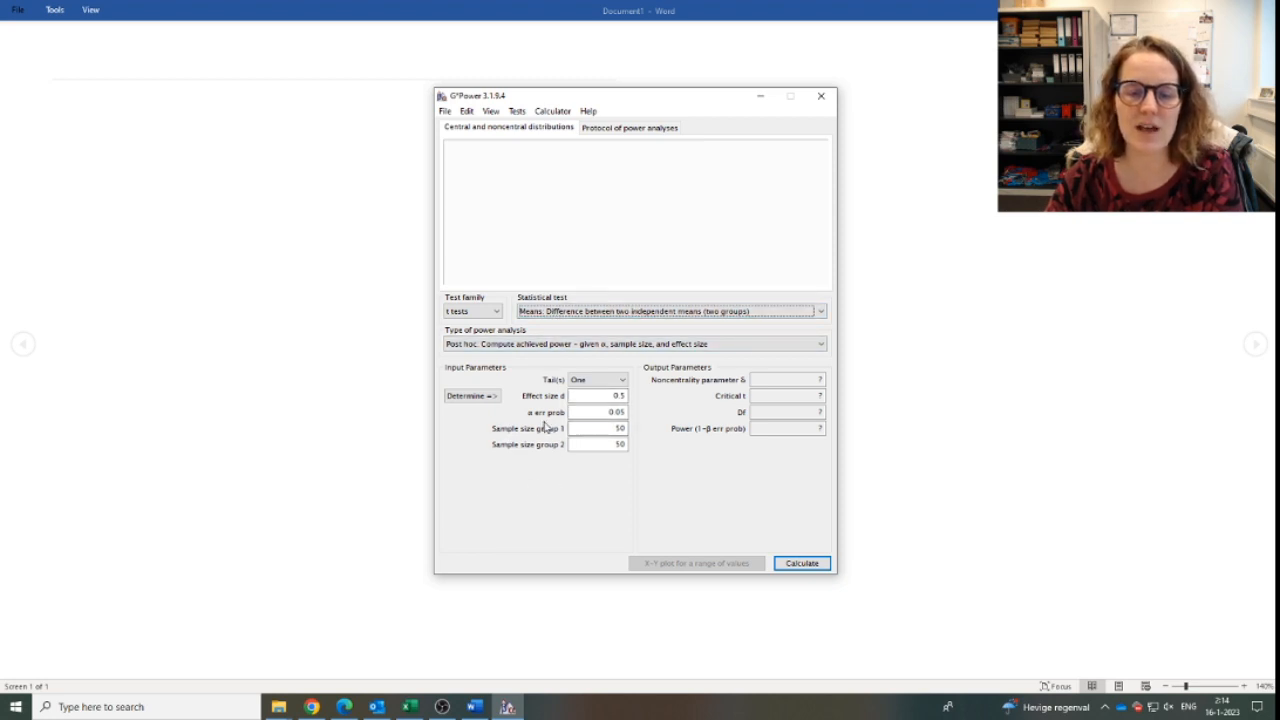
pyautogui.doubleClick(612, 428)
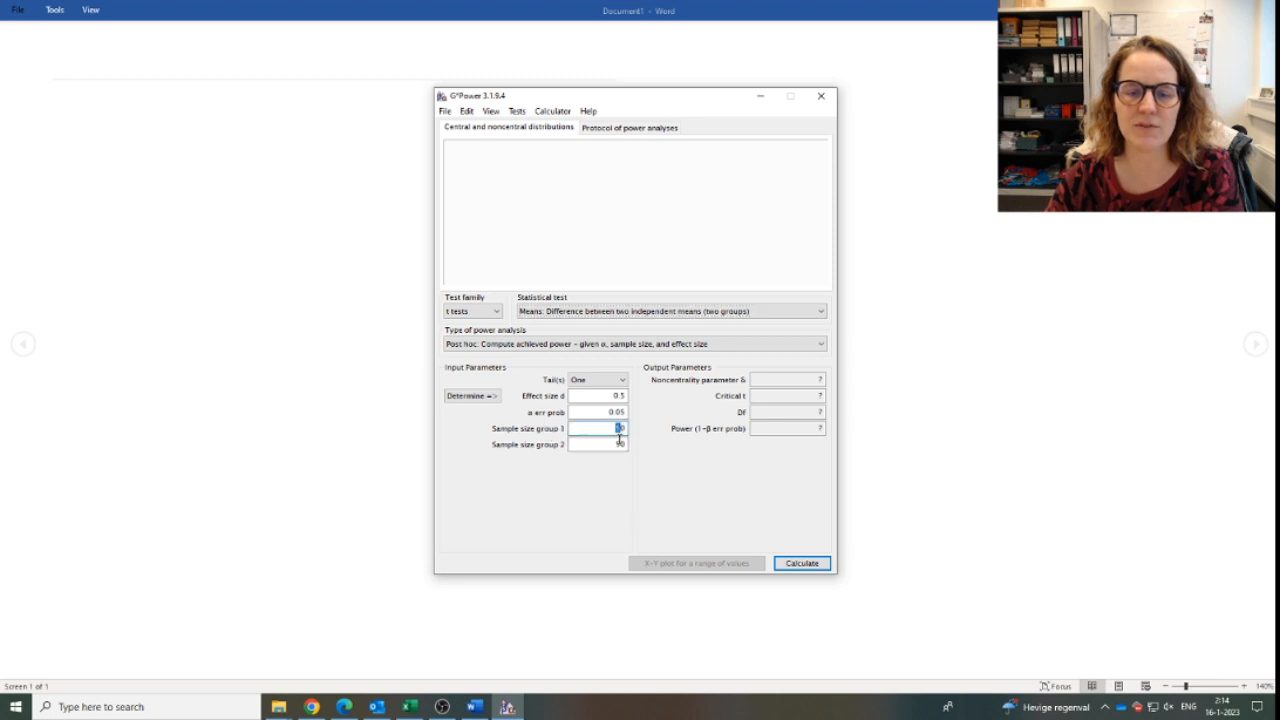
pyautogui.doubleClick(617, 444)
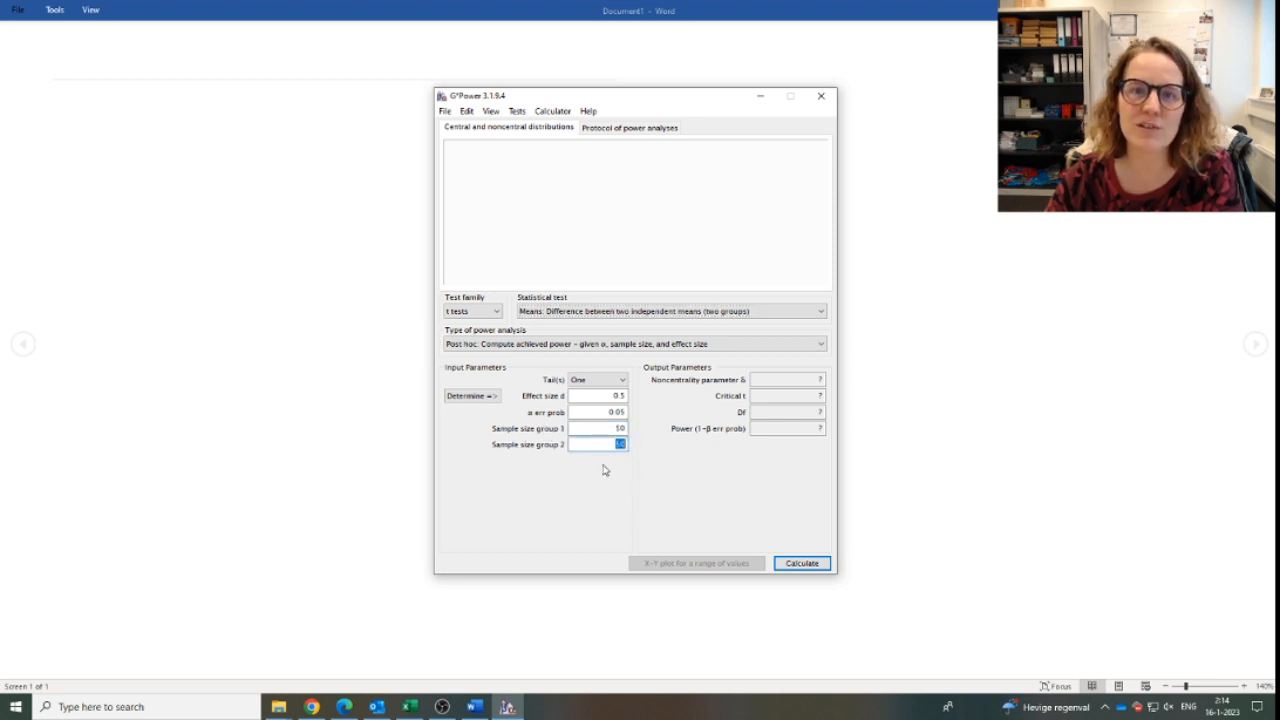
# Set the statistical test to Correlation: Point biserial model and the power analysis type to A priori.
pyautogui.click(583, 312)
pyautogui.click(580, 325)
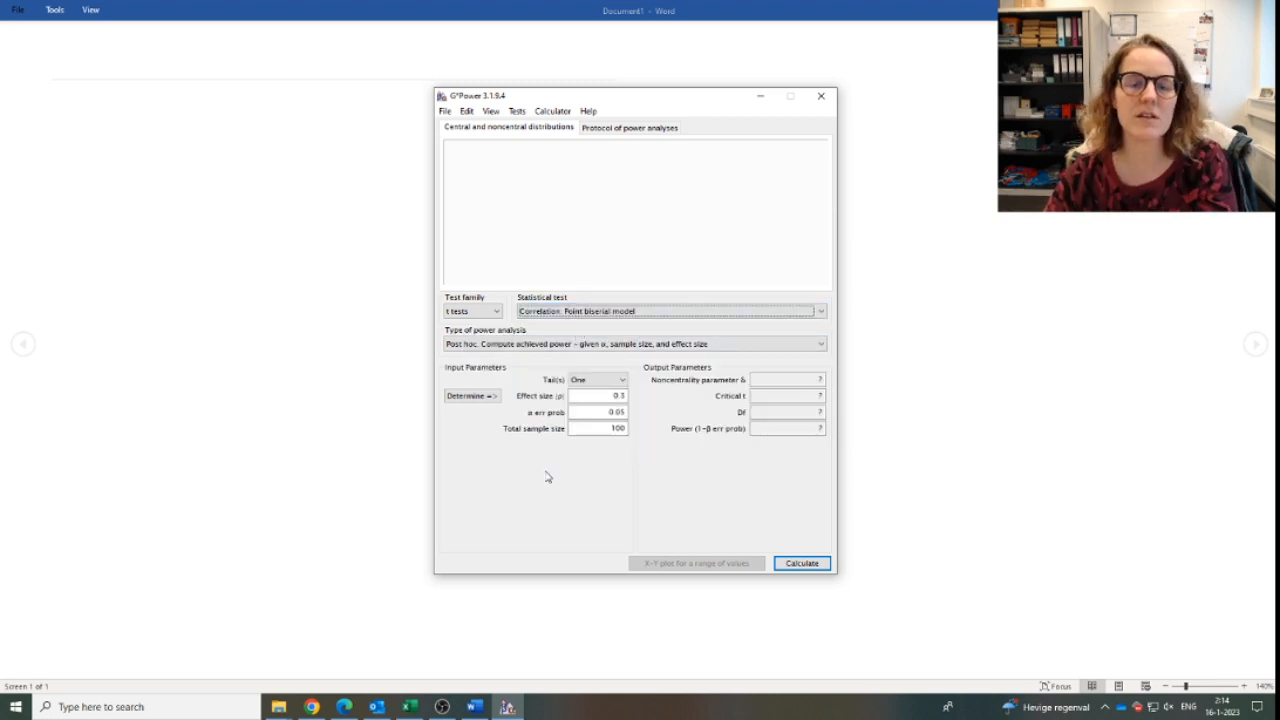
pyautogui.click(538, 343)
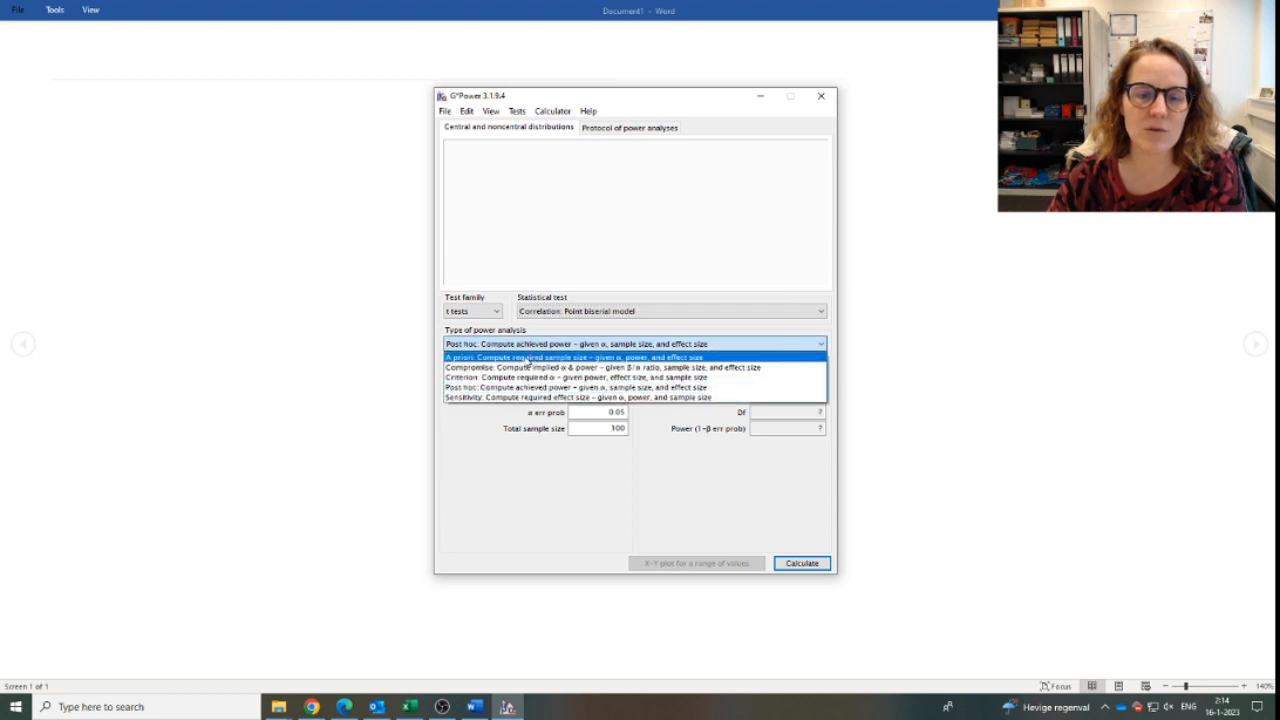
pyautogui.click(528, 358)
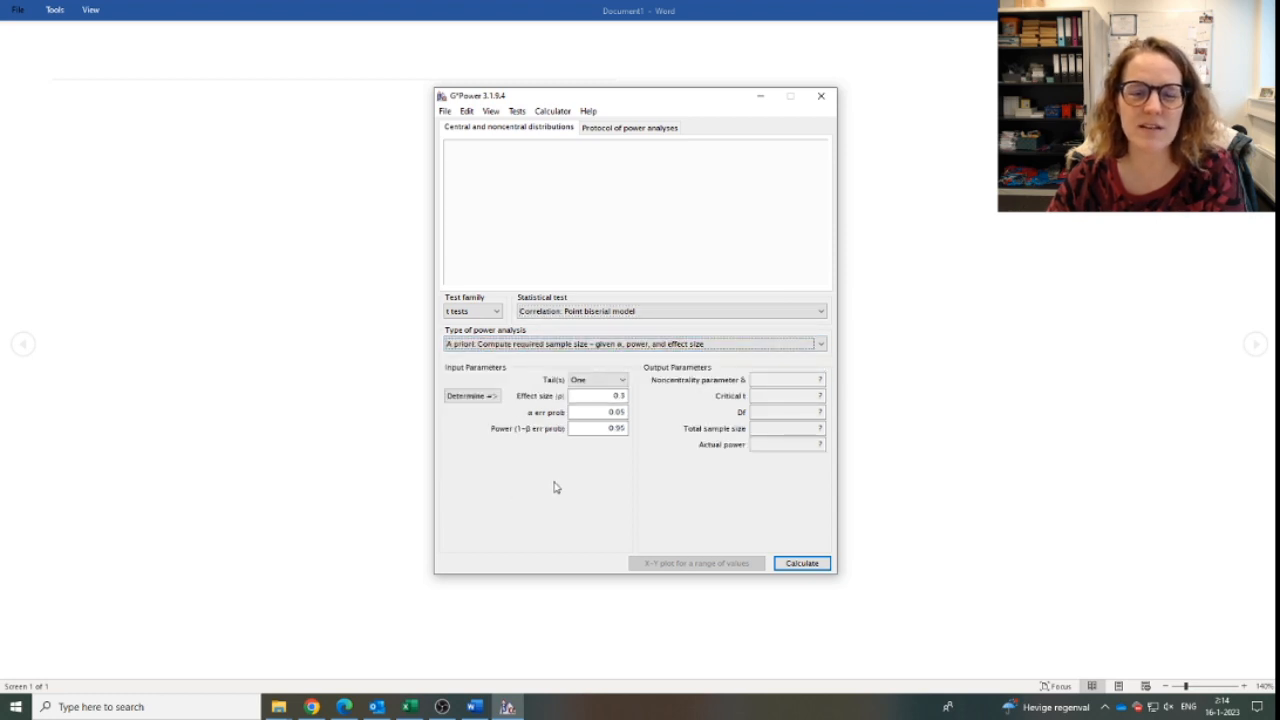
# Make the test two-tailed with a power of 0.80 and calculate the required total sample size.
pyautogui.click(613, 384)
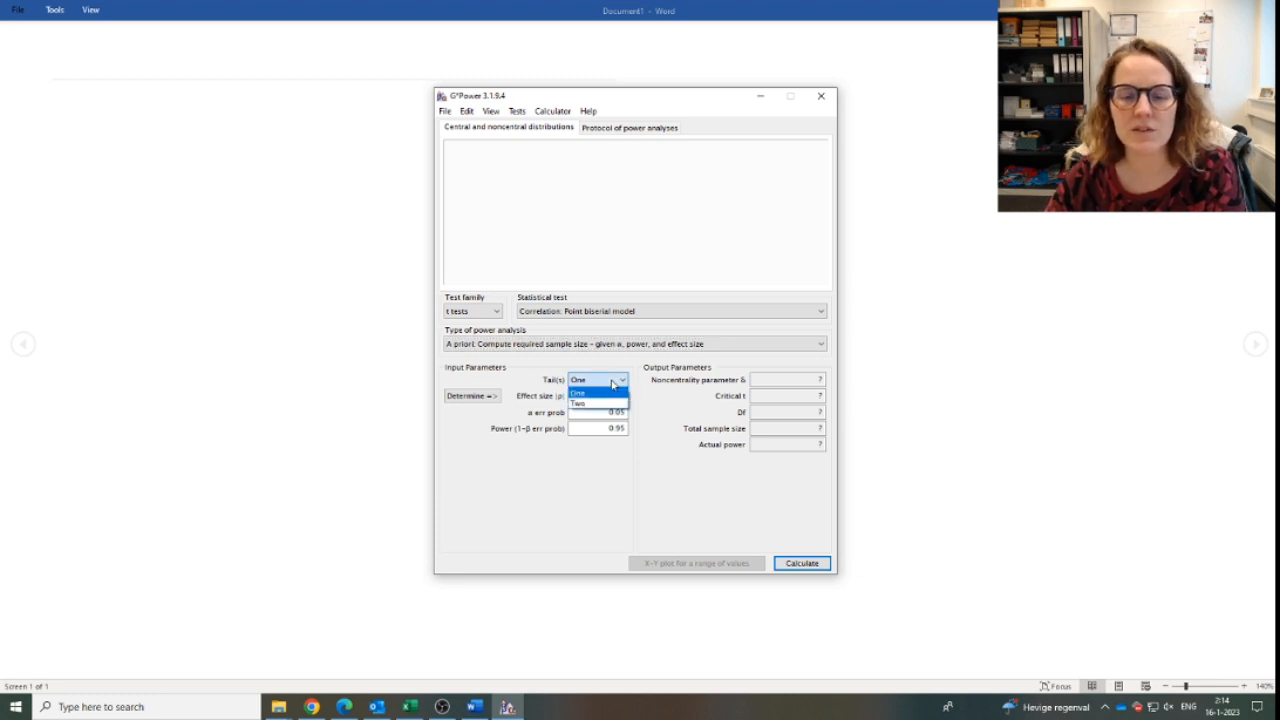
pyautogui.click(601, 405)
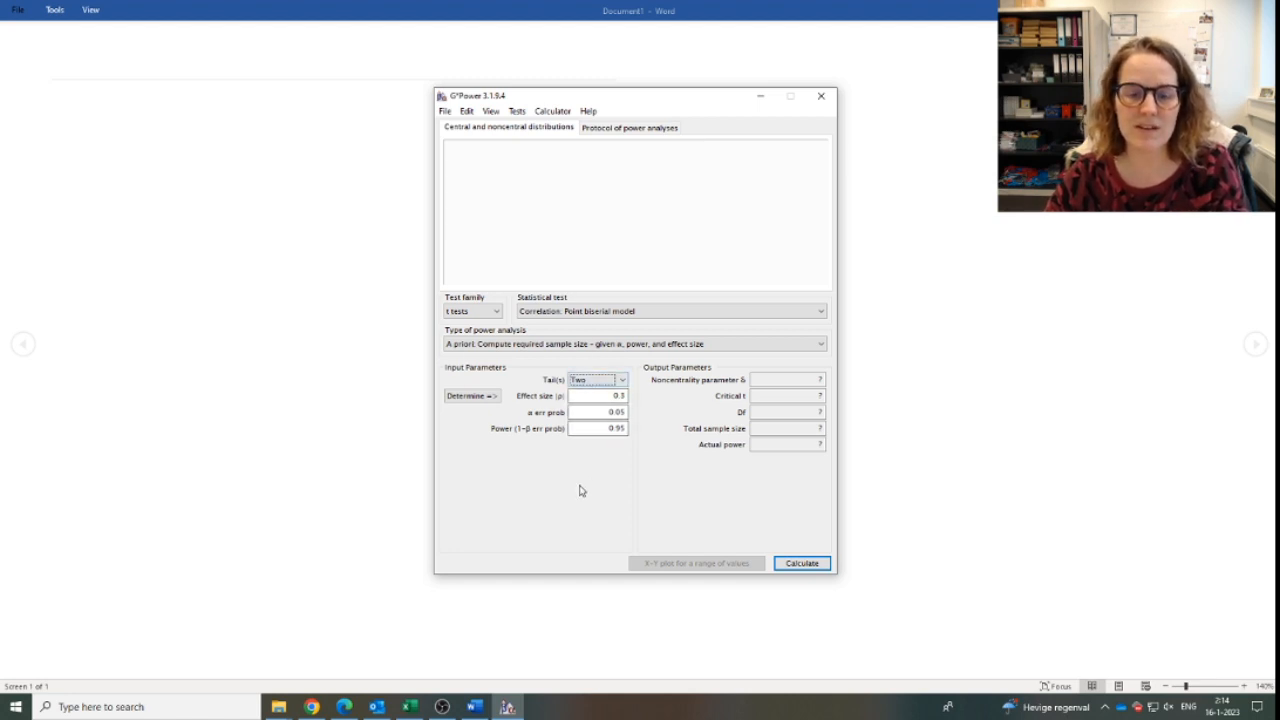
pyautogui.click(620, 396)
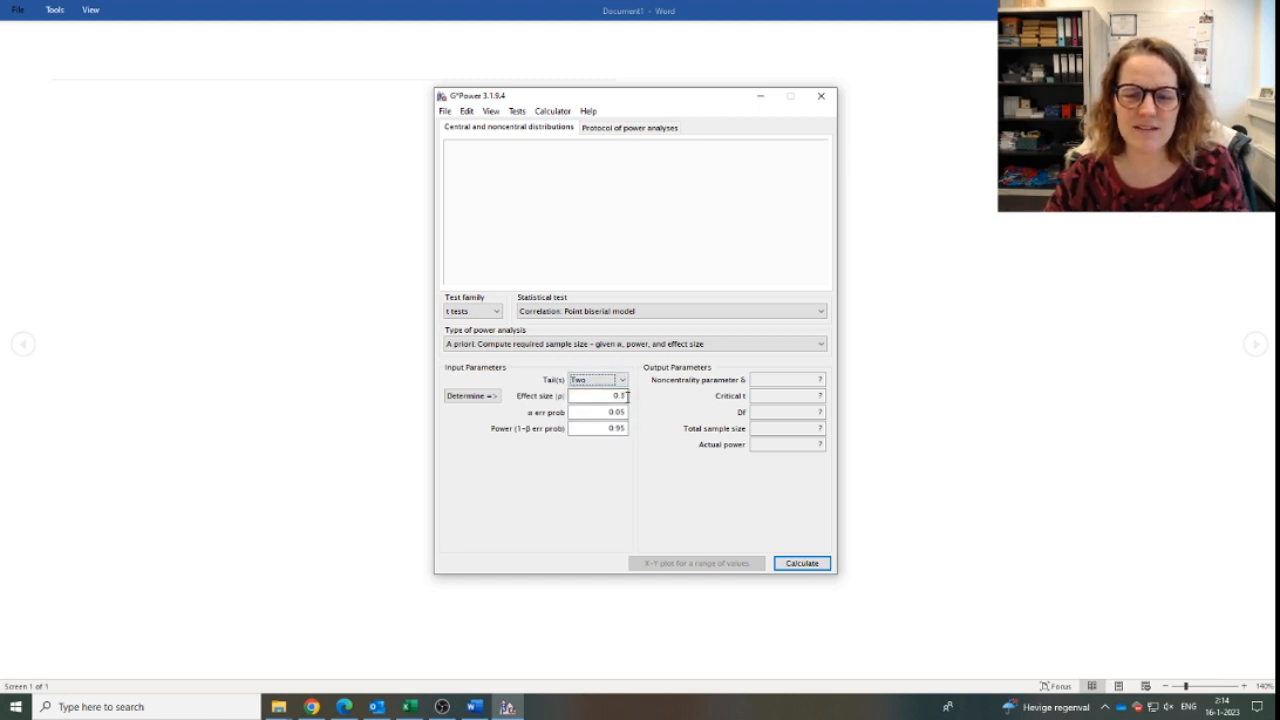
pyautogui.moveTo(606, 396)
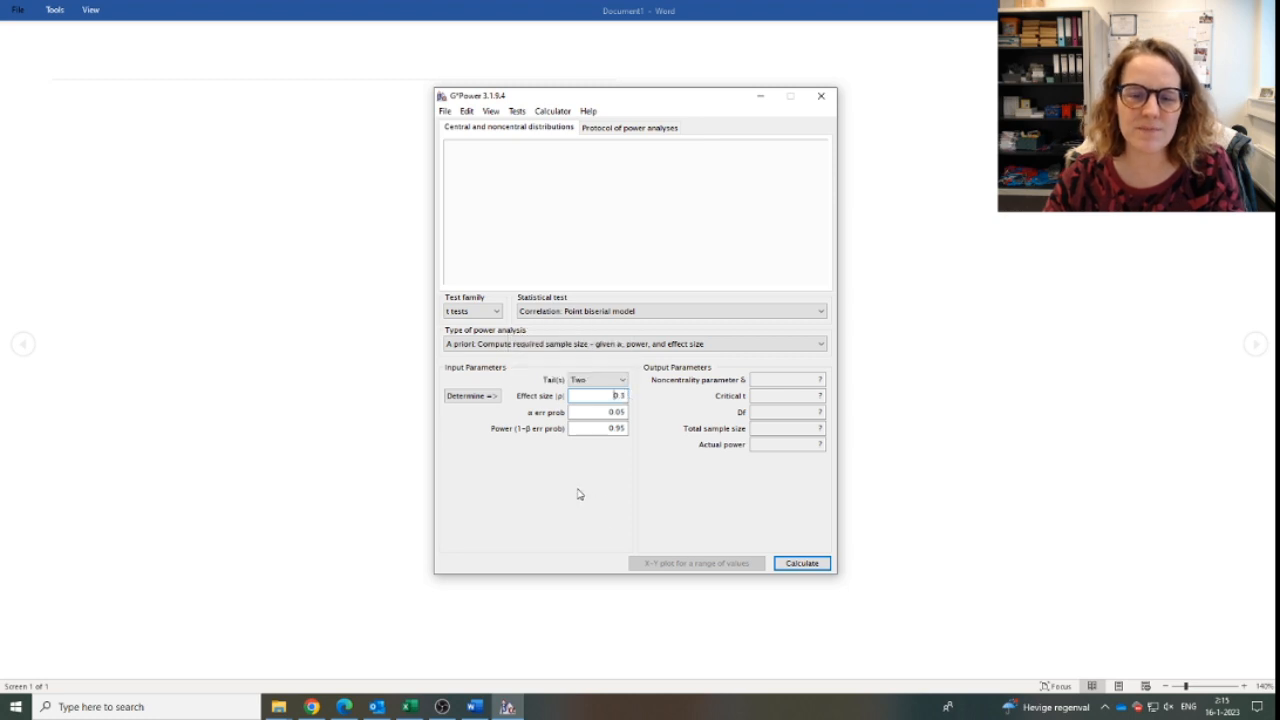
pyautogui.doubleClick(624, 412)
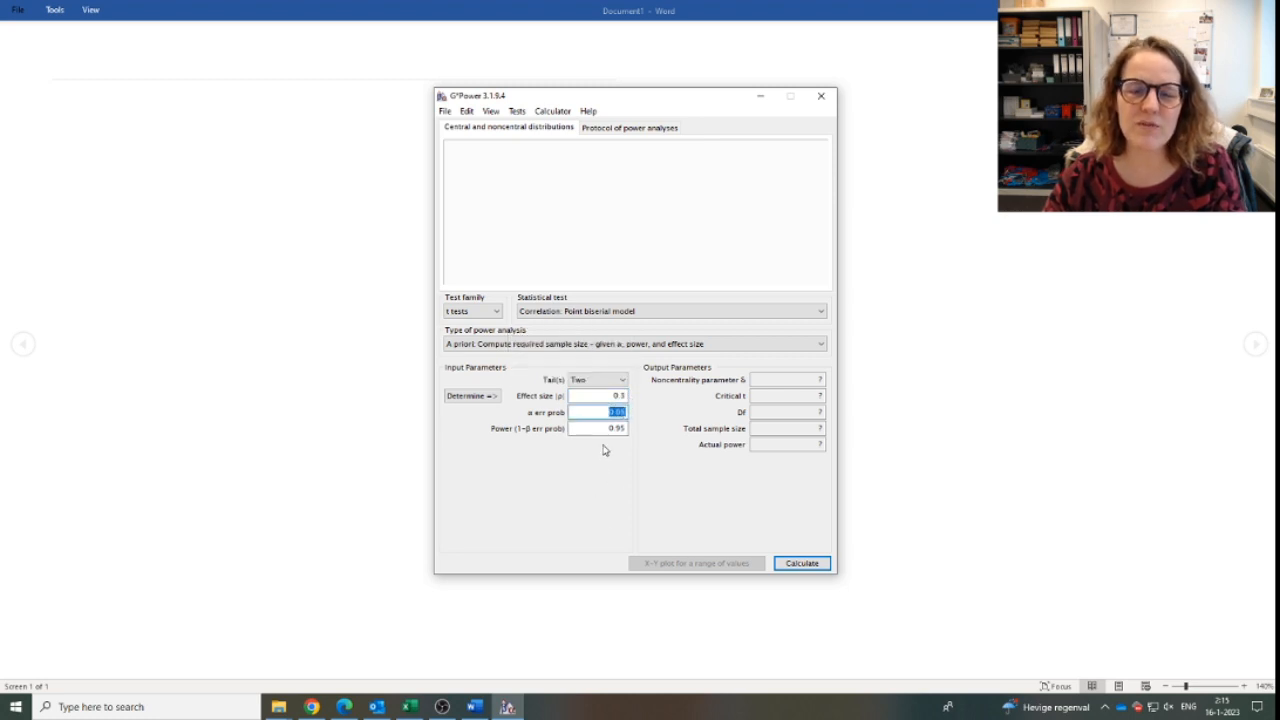
pyautogui.click(608, 413)
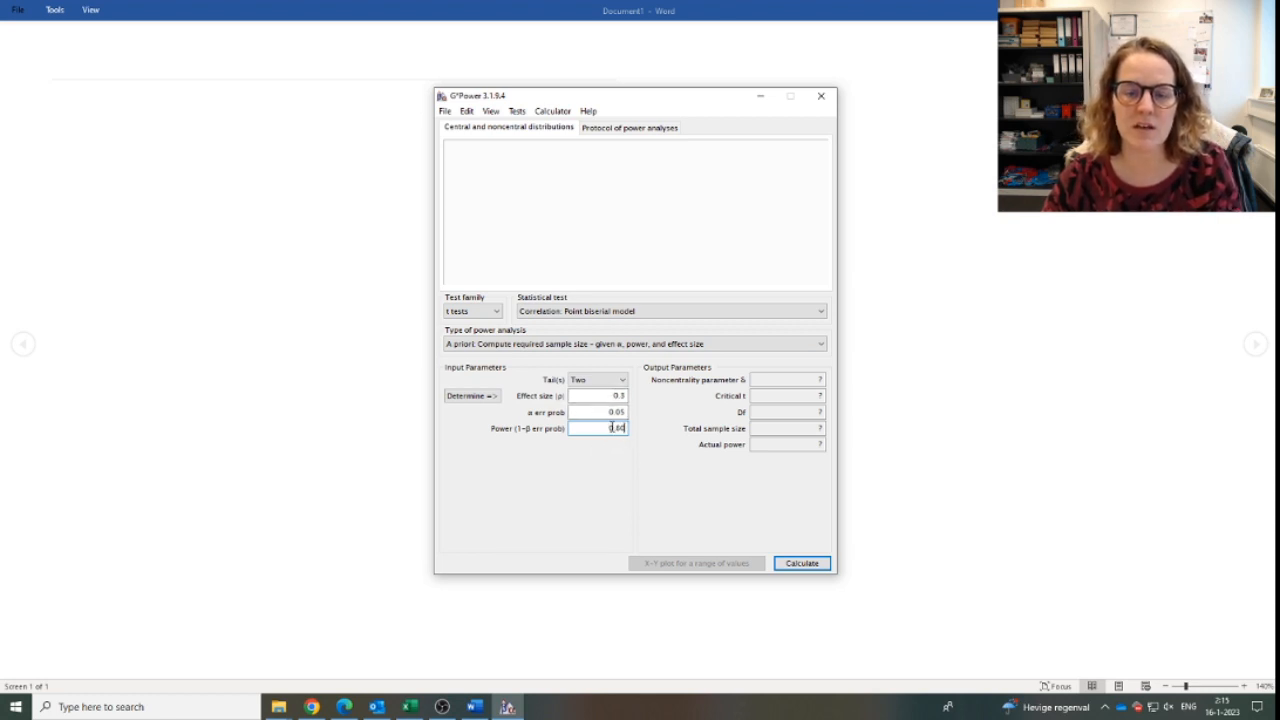
pyautogui.click(812, 563)
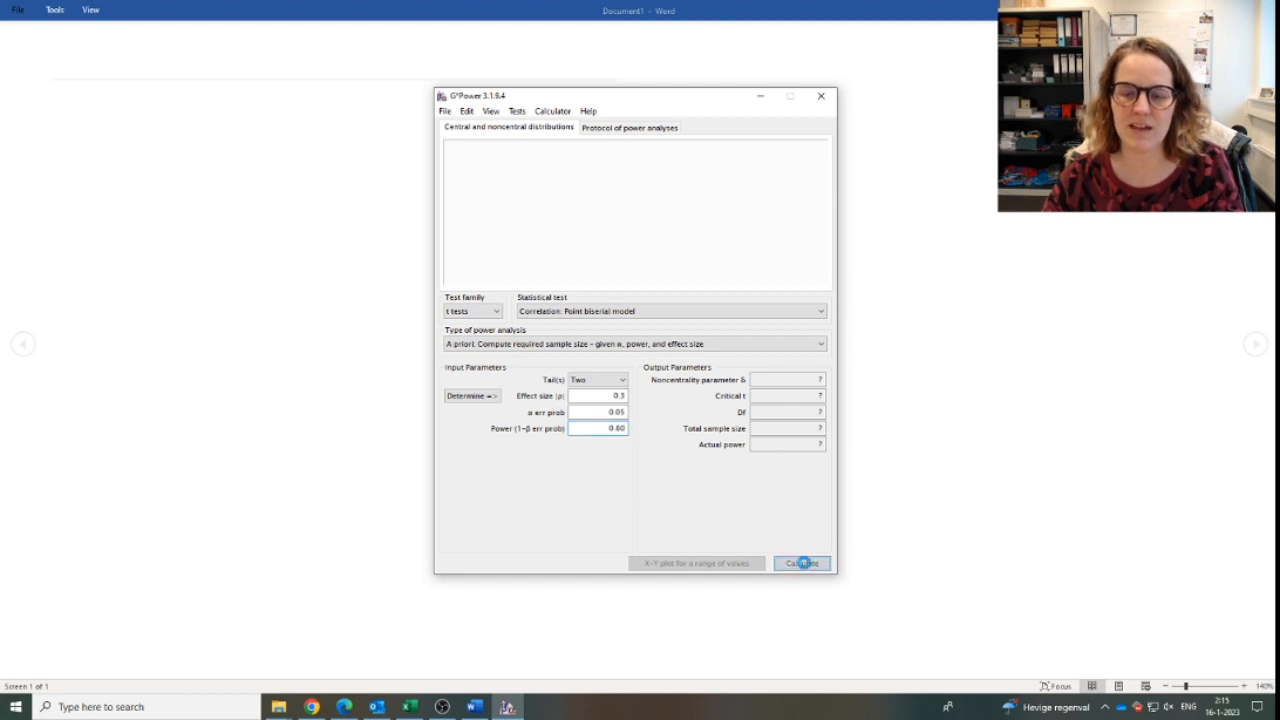
pyautogui.doubleClick(812, 426)
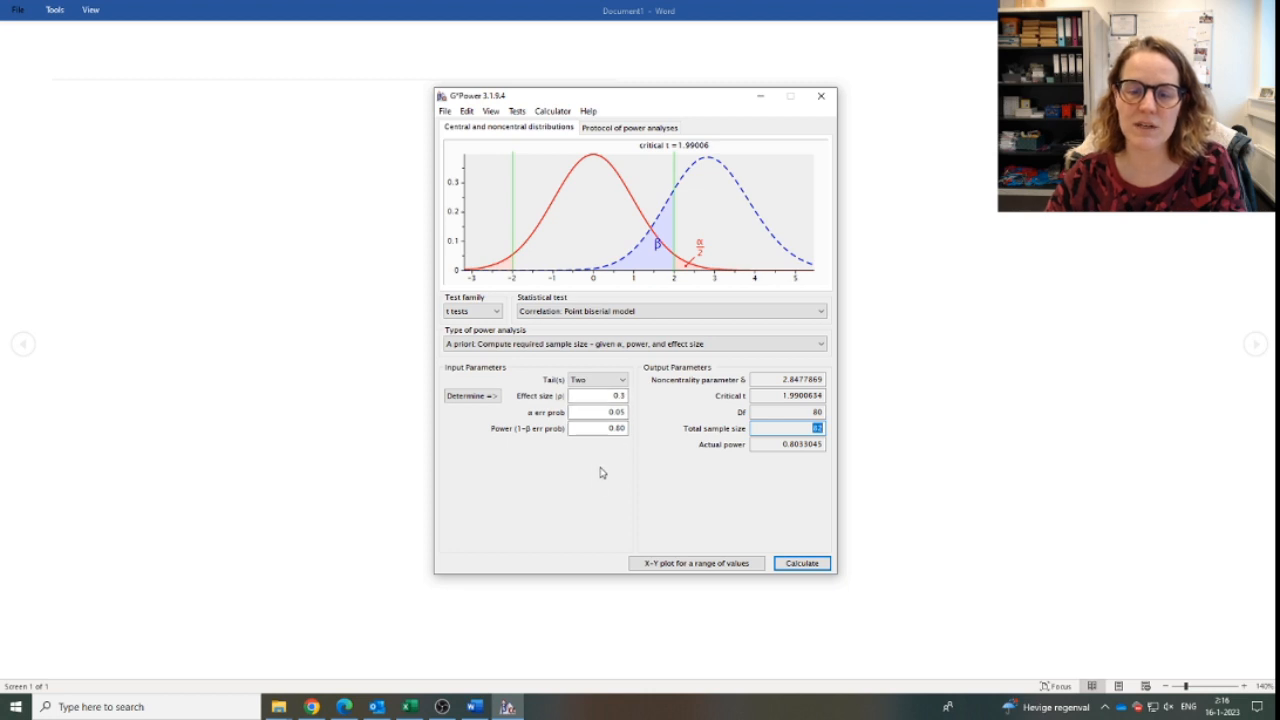
# Raise the power to 0.85 and recalculate the required total sample size.
pyautogui.click(625, 428)
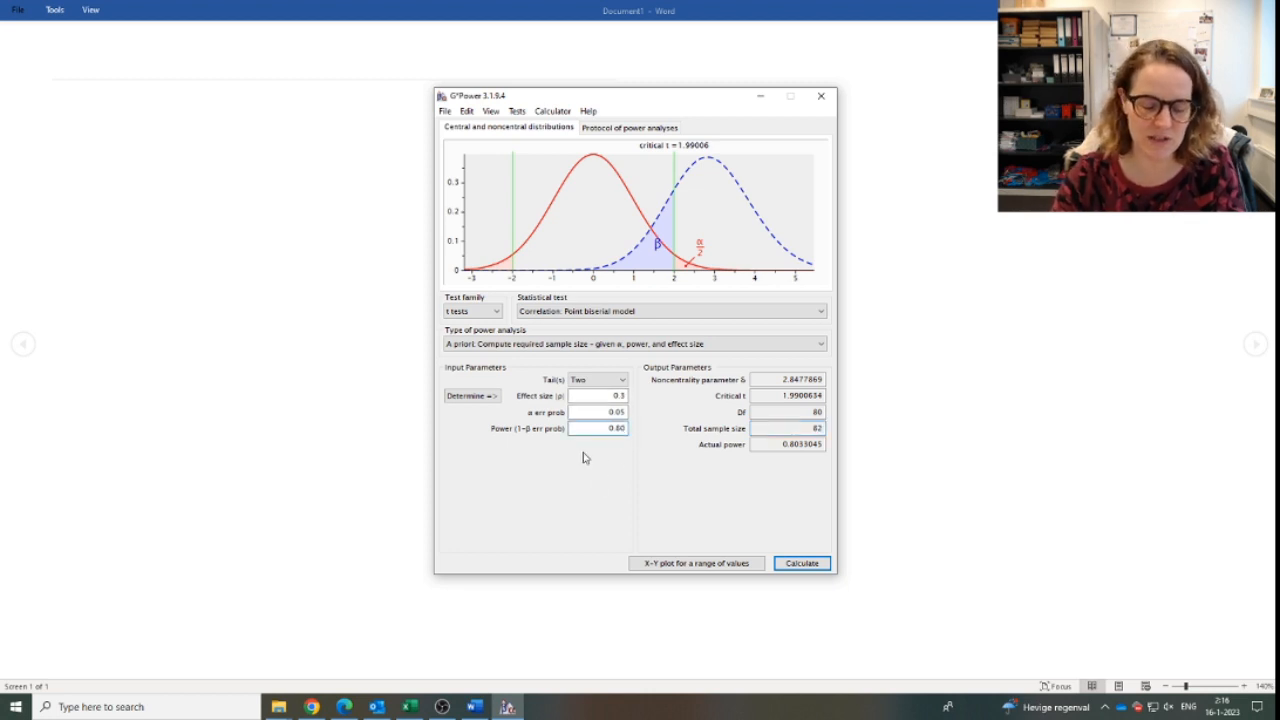
pyautogui.press('BackSpace')
pyautogui.write('5')
pyautogui.press('Return')
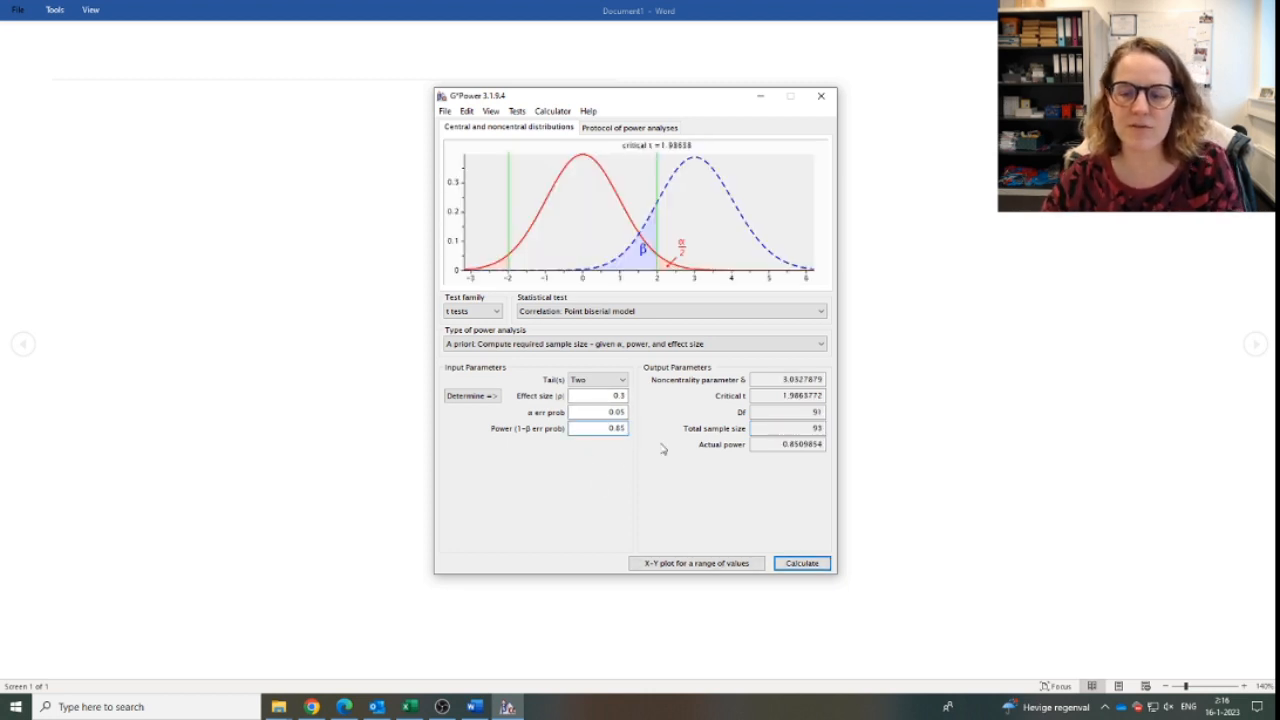
pyautogui.doubleClick(797, 426)
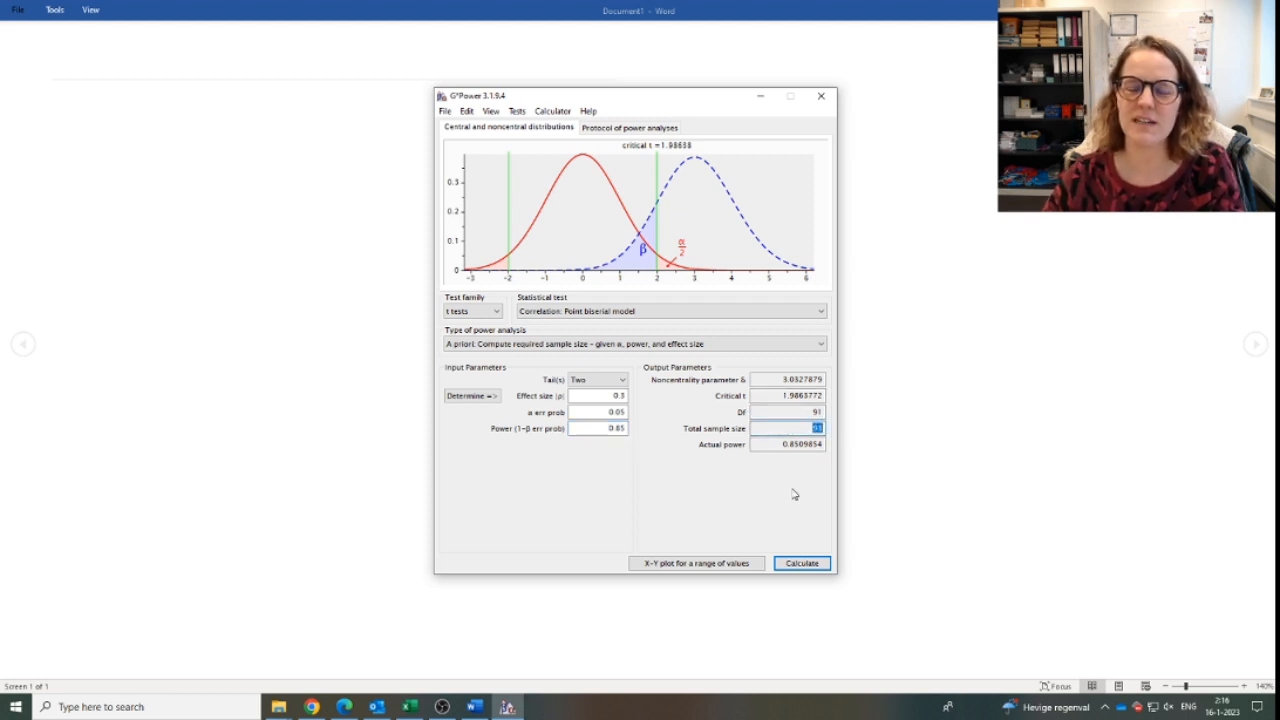
# Set the power back to 0.80 and recalculate the total sample size.
pyautogui.click(616, 426)
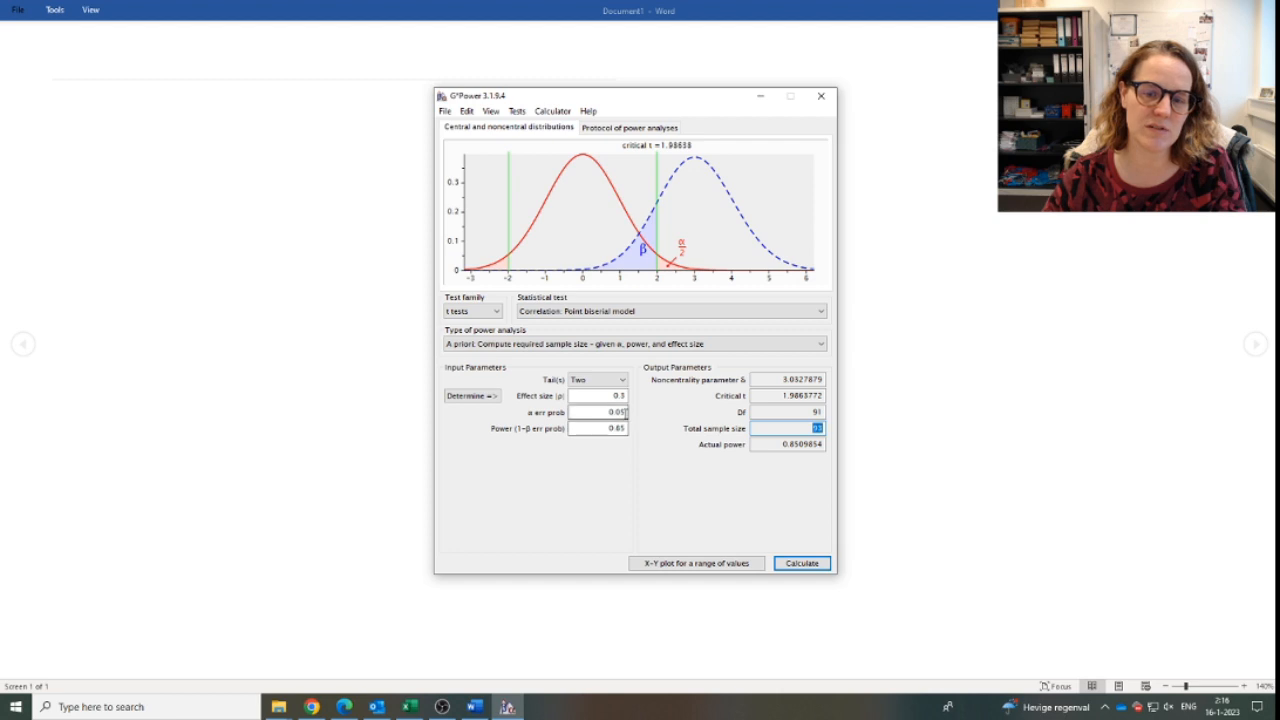
pyautogui.press('BackSpace')
pyautogui.write('0')
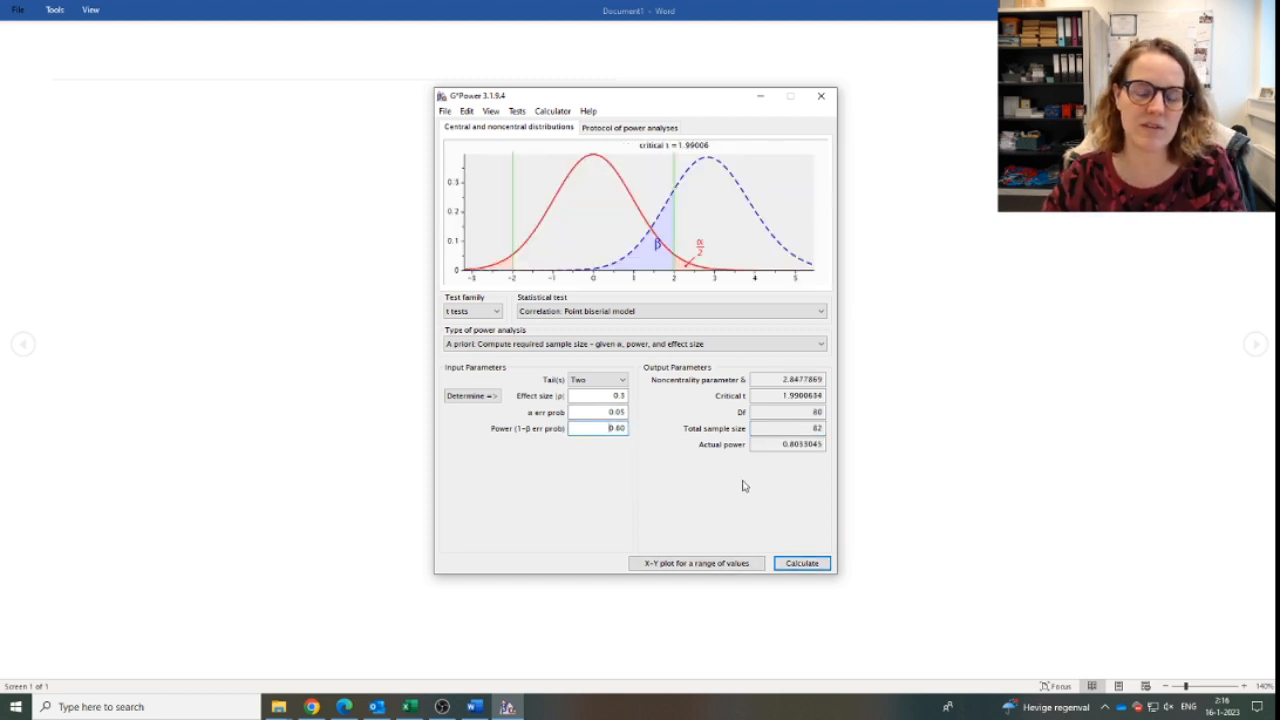
pyautogui.doubleClick(816, 428)
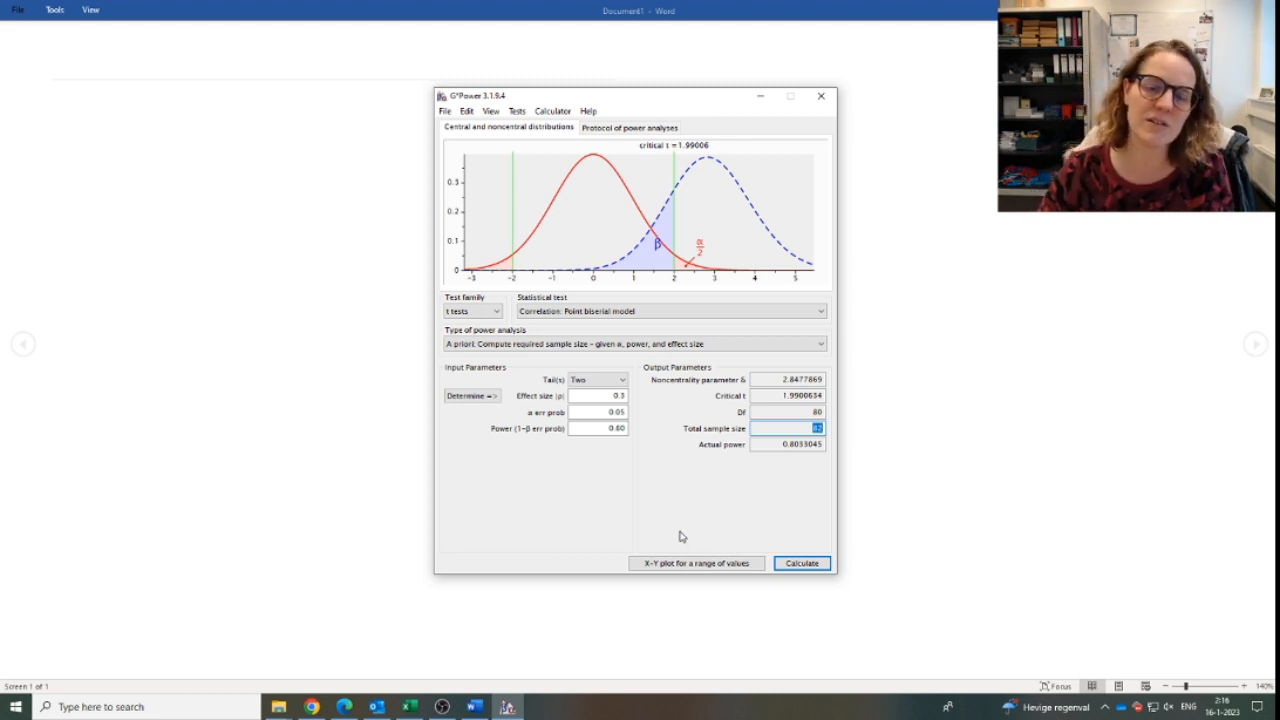
pyautogui.click(817, 429)
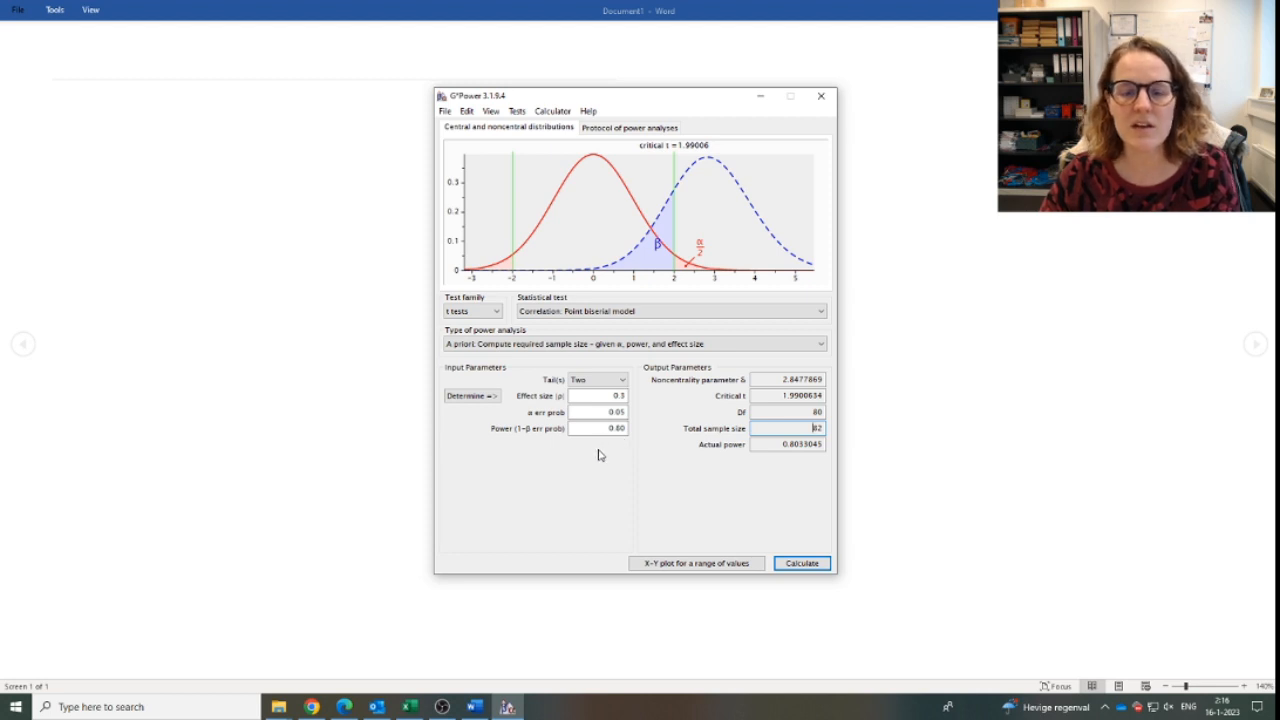
# Set the effect size to 0.1 and recalculate the required total sample size.
pyautogui.click(617, 396)
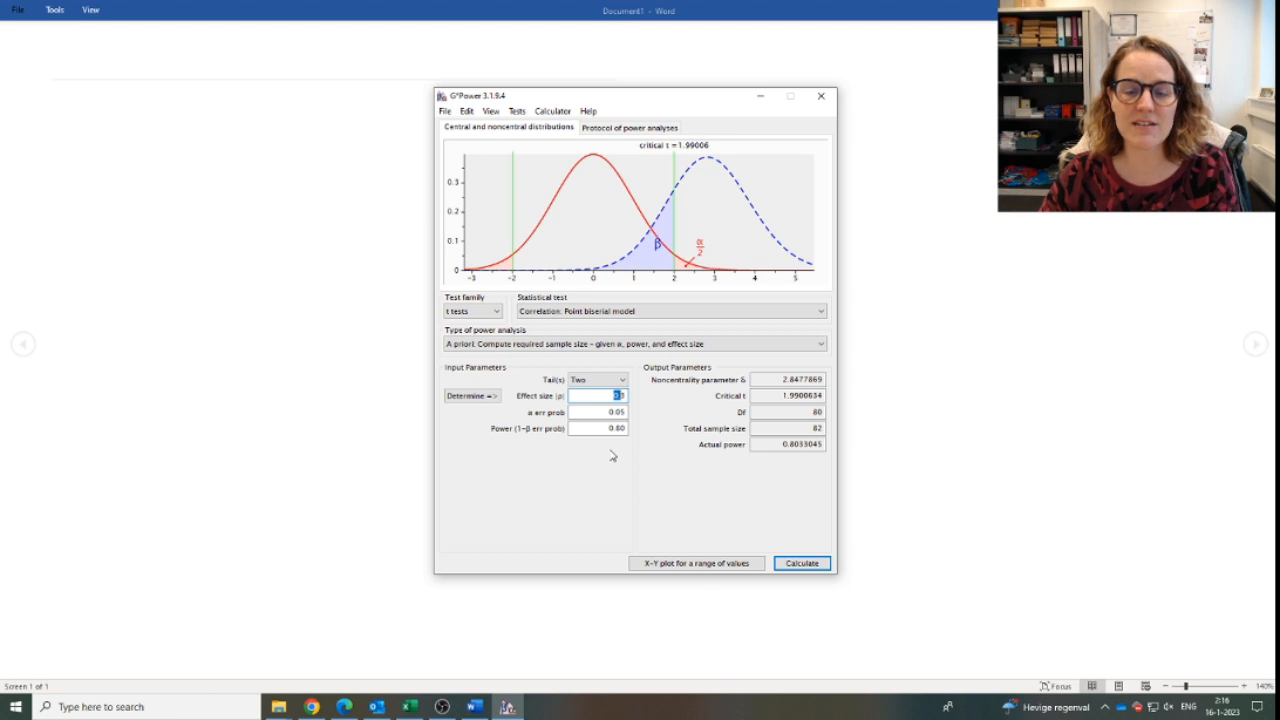
pyautogui.click(609, 395)
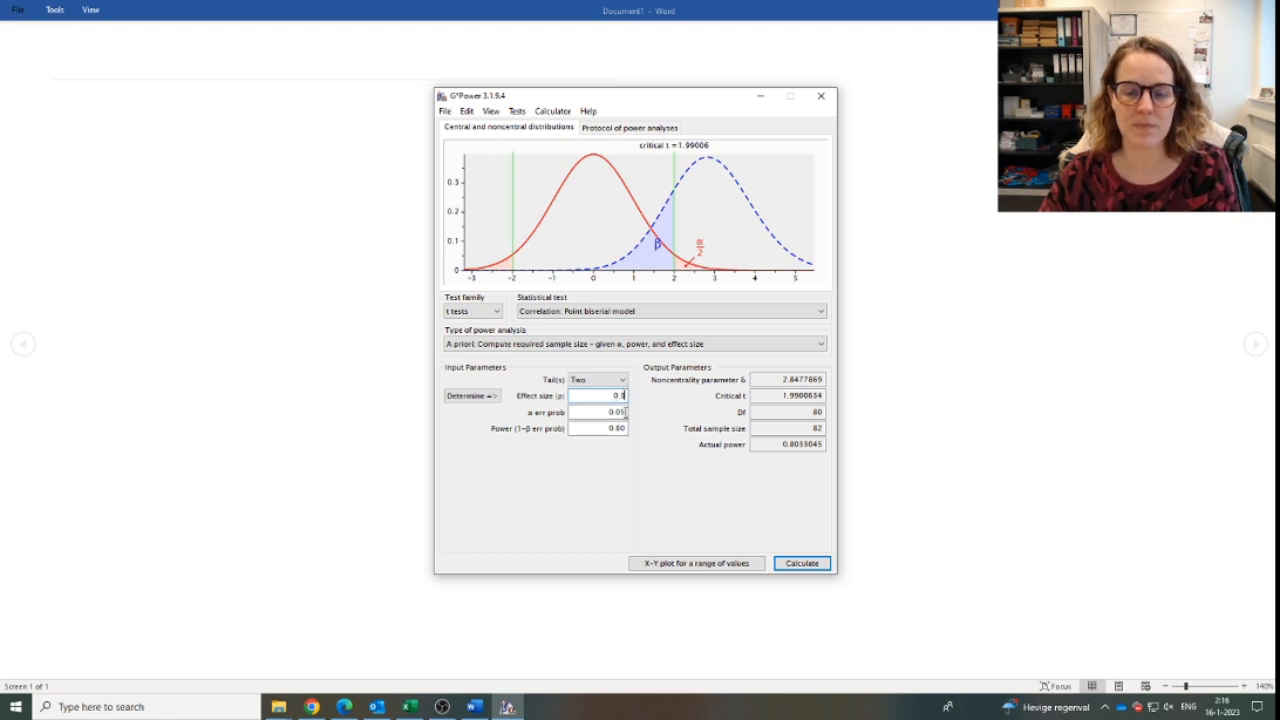
pyautogui.press('BackSpace')
pyautogui.write('1')
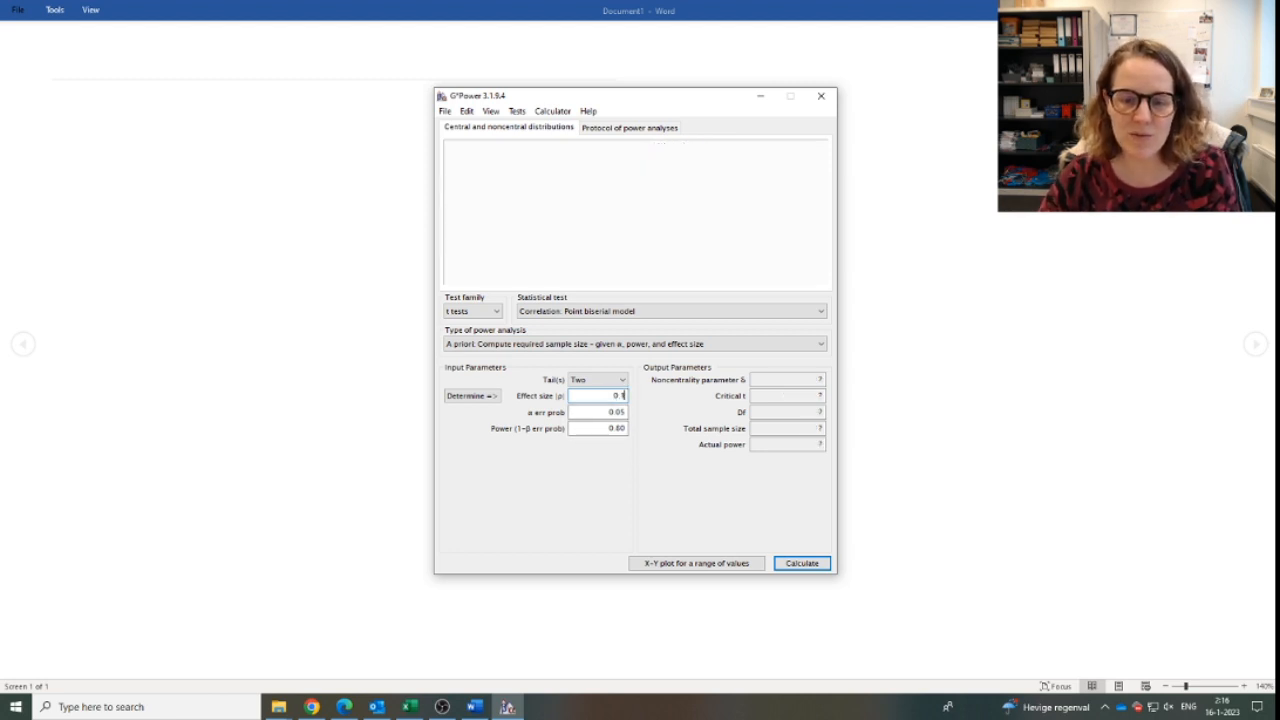
pyautogui.press('Return')
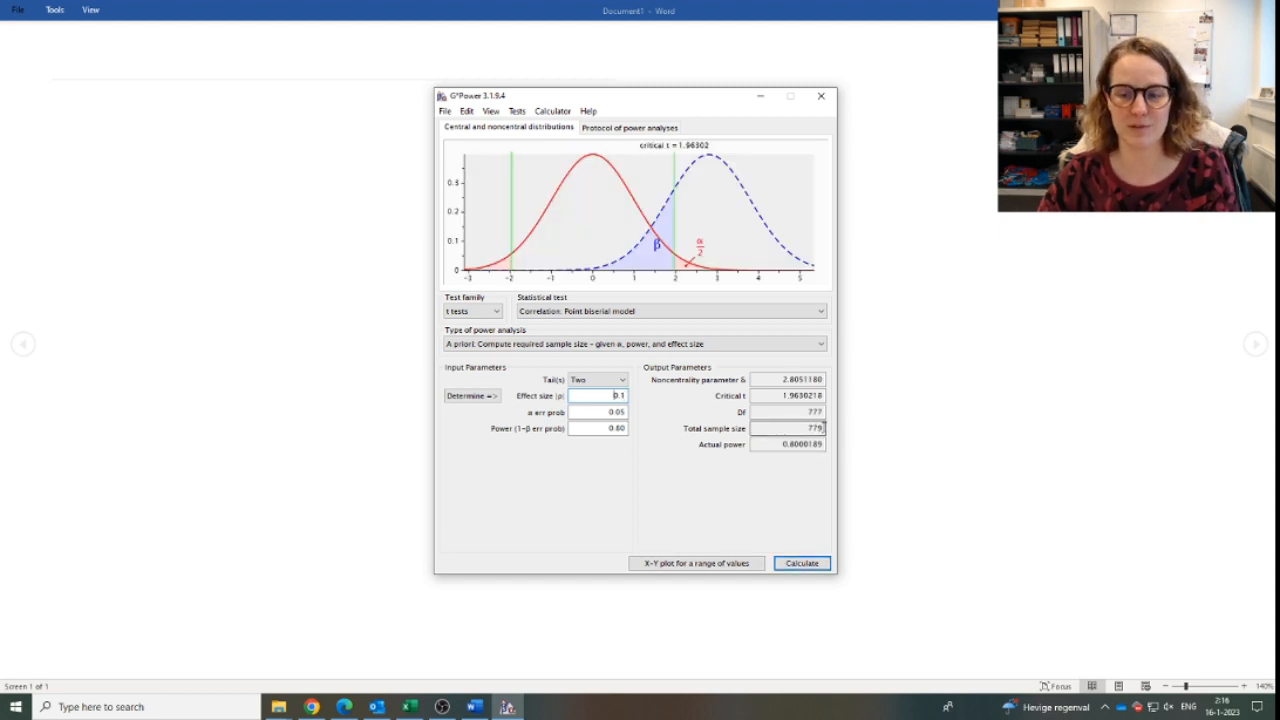
pyautogui.doubleClick(823, 427)
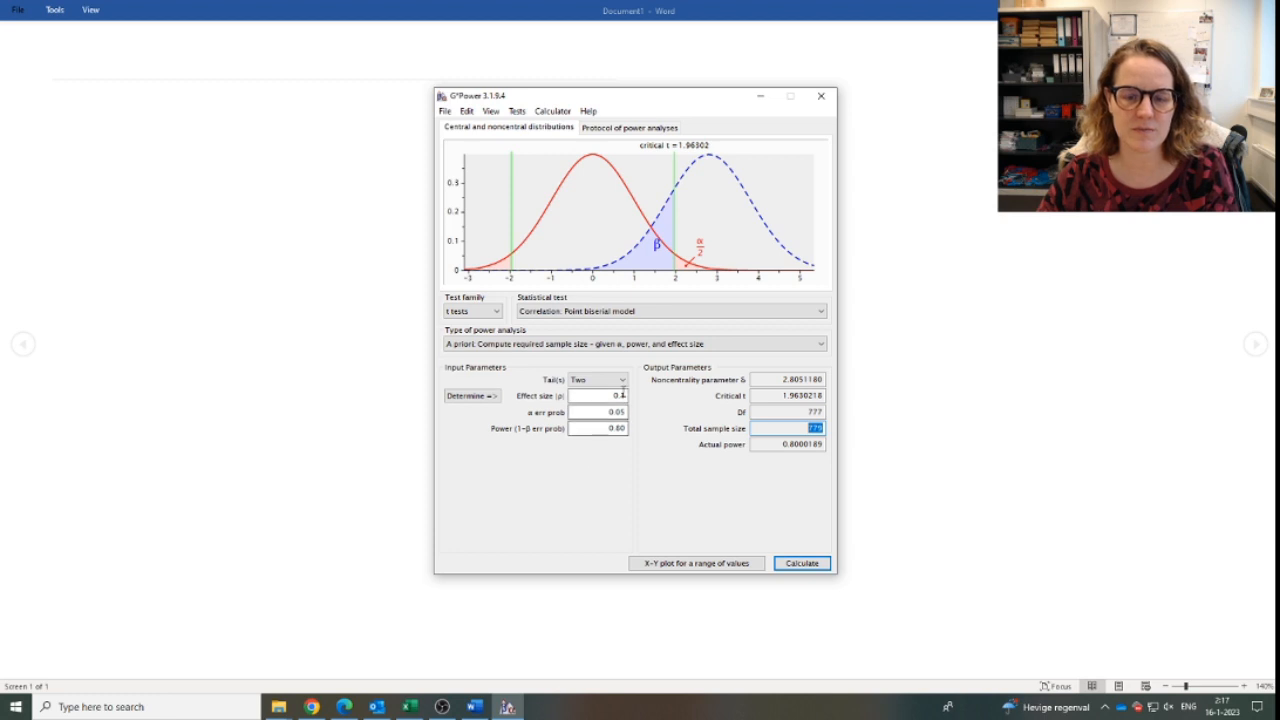
# Switch the power analysis type to post hoc (compute achieved power) and set the total sample size to 150.
pyautogui.click(500, 344)
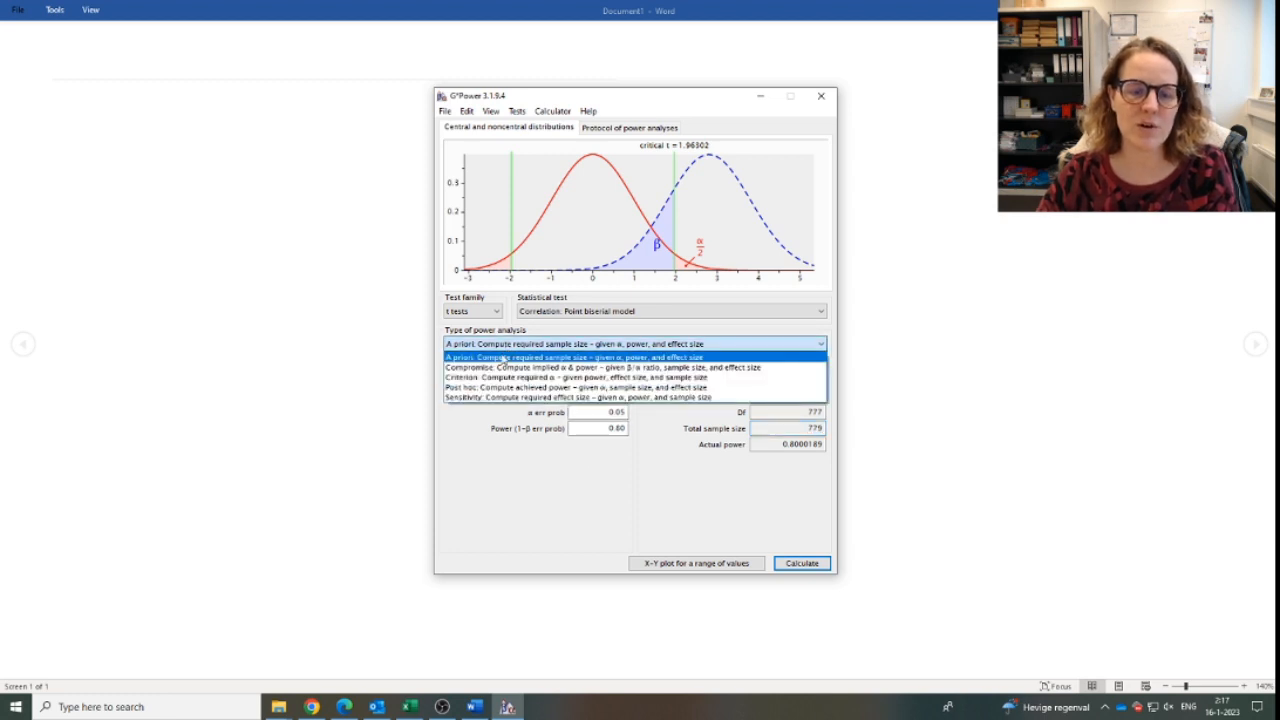
pyautogui.click(496, 388)
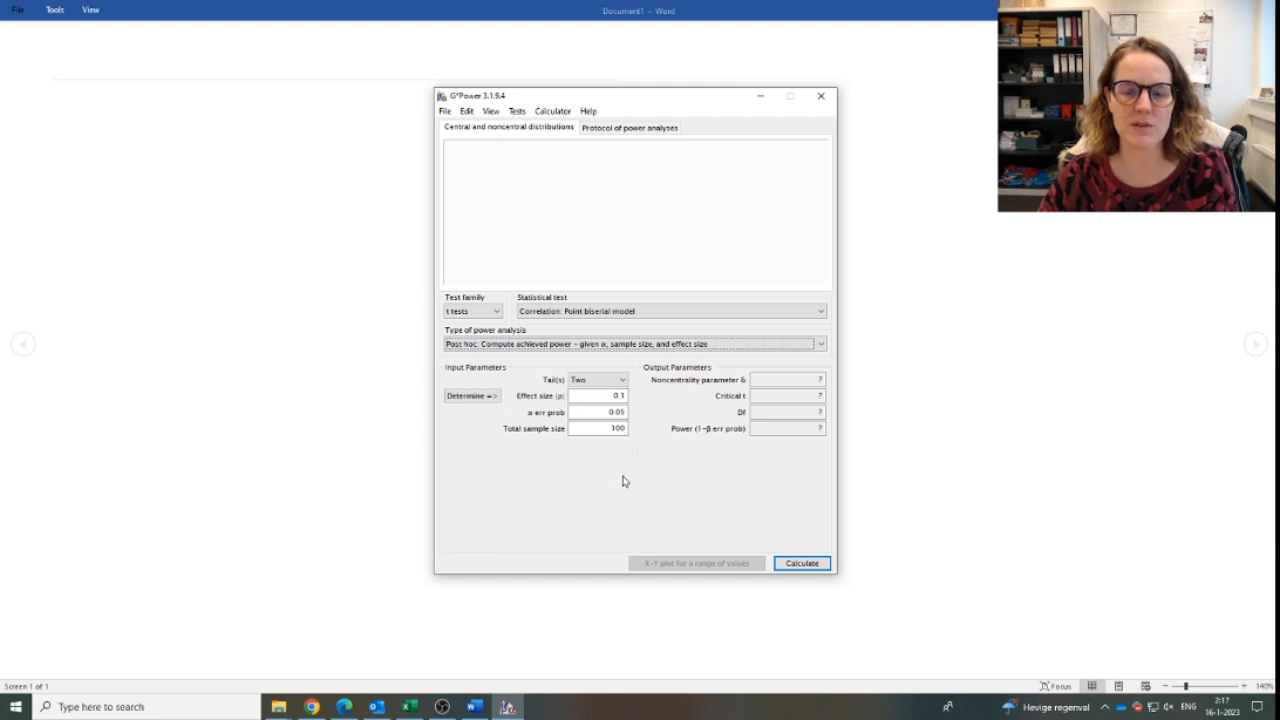
pyautogui.doubleClick(618, 428)
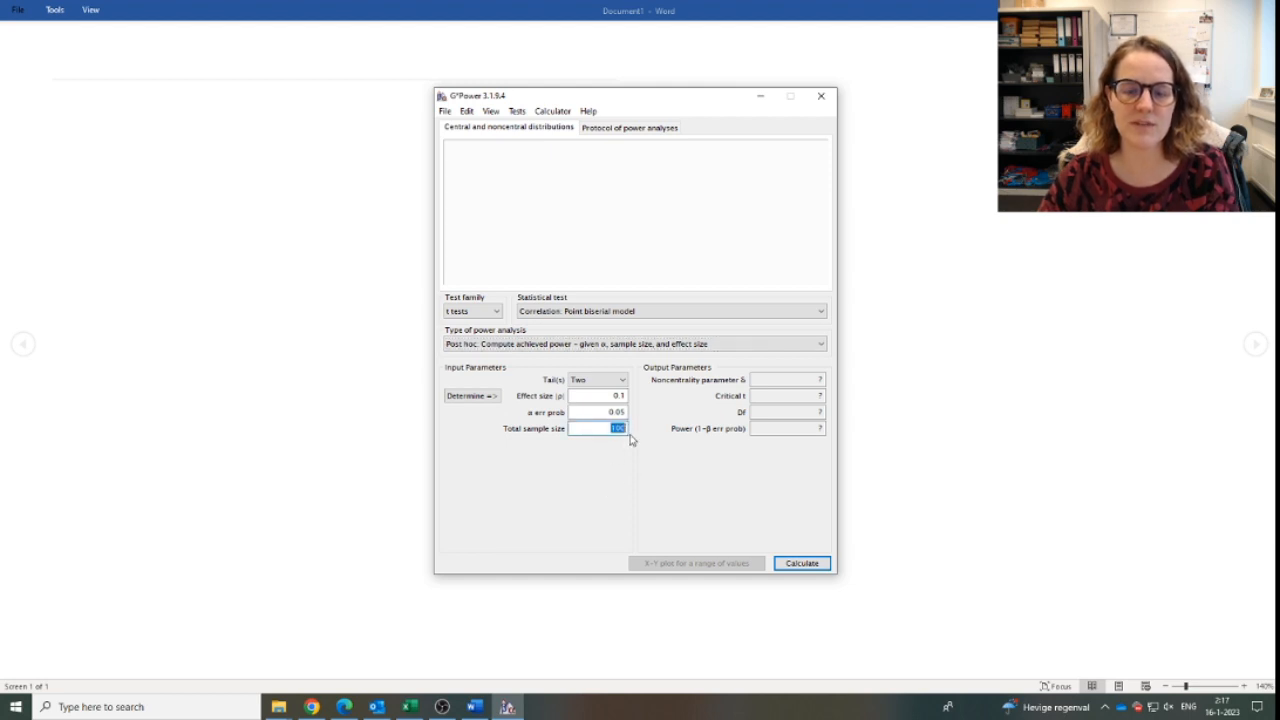
pyautogui.press('BackSpace')
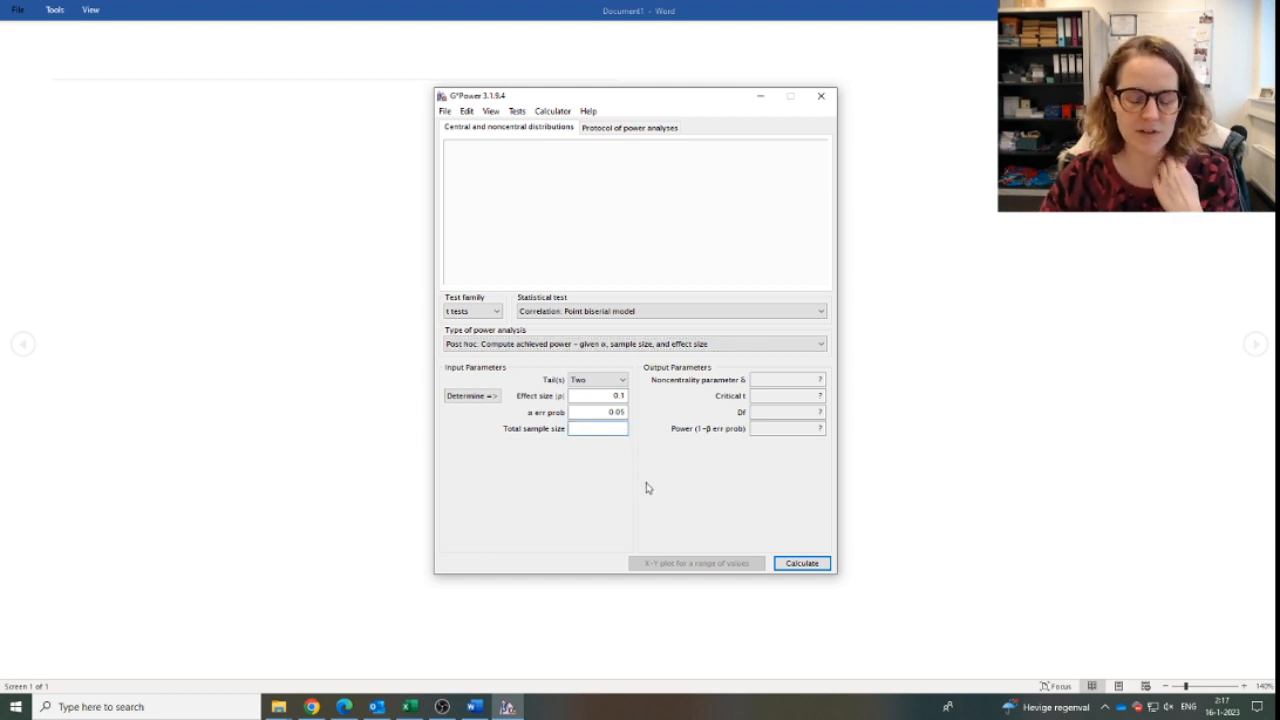
pyautogui.write('150')
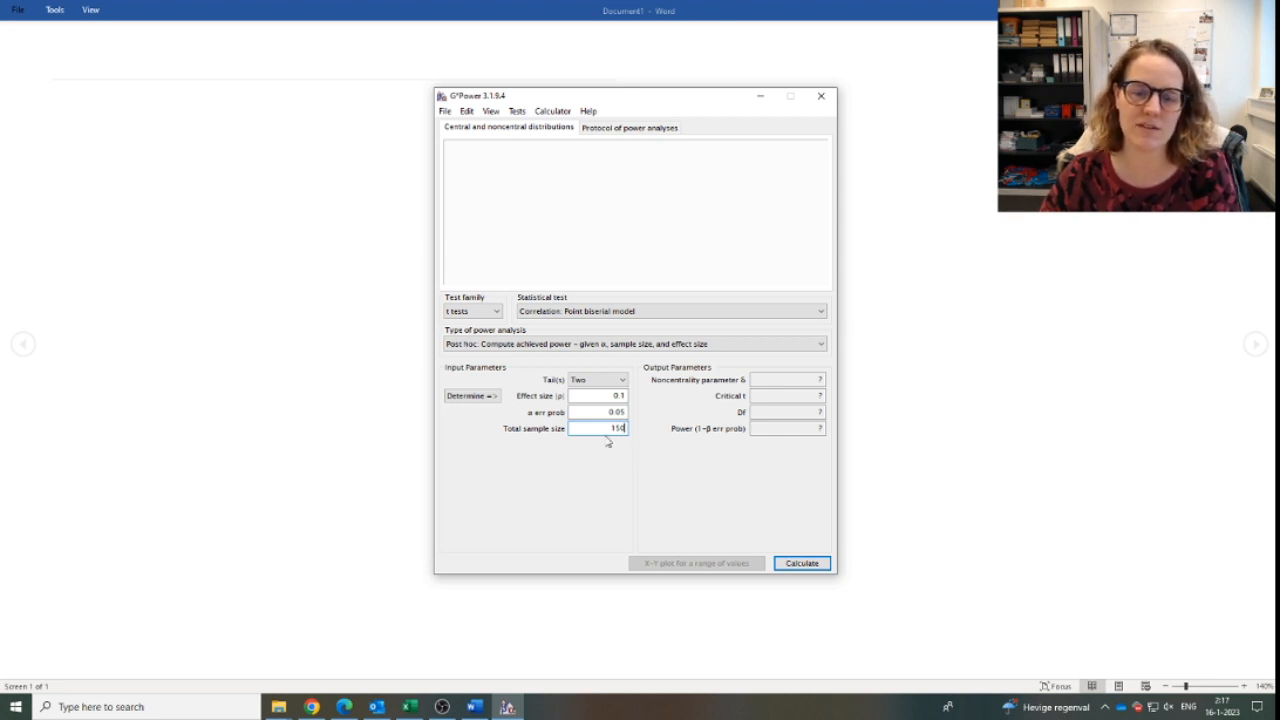
# Keep the effect size at 0.1, calculate the achieved power and highlight the resulting power value.
pyautogui.doubleClick(619, 396)
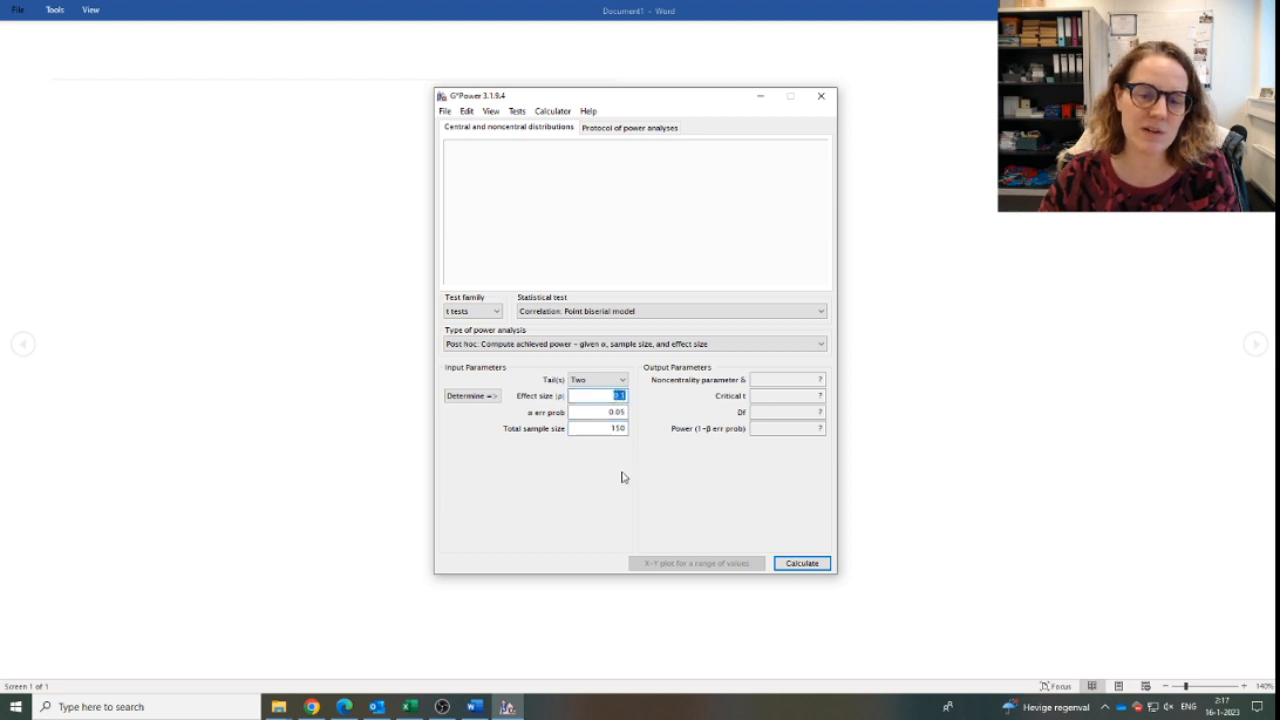
pyautogui.click(621, 396)
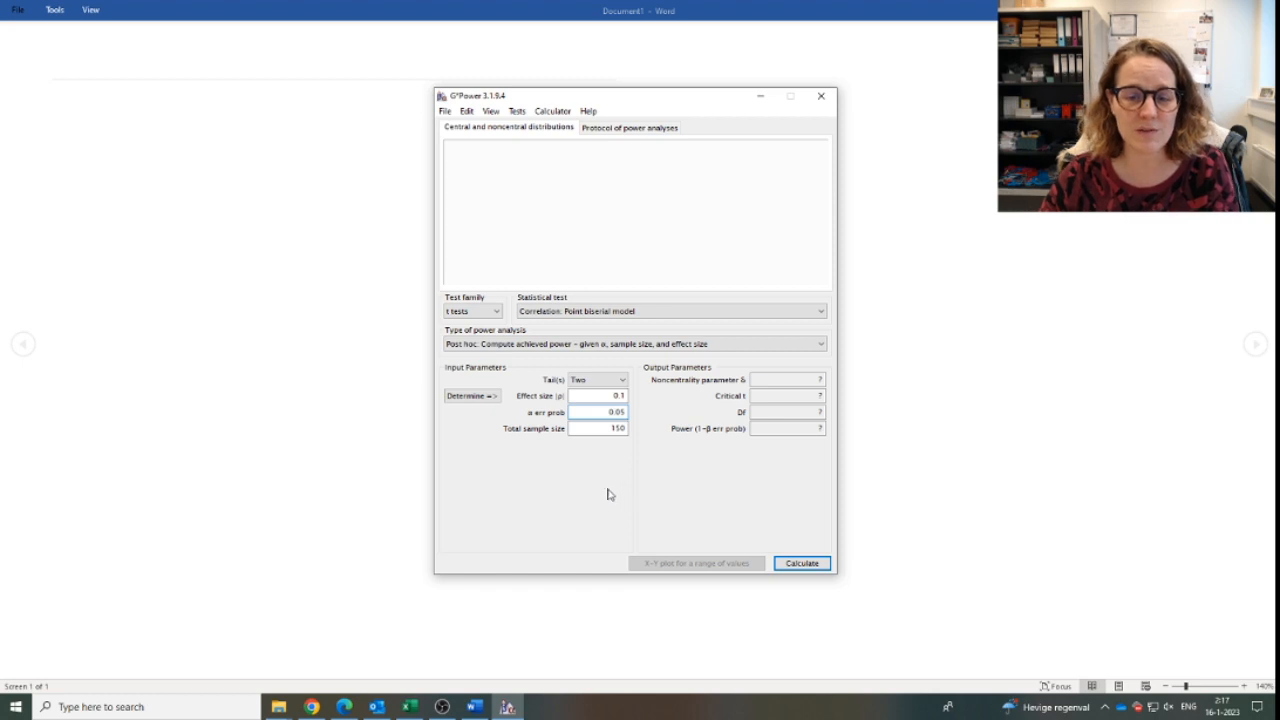
pyautogui.click(802, 566)
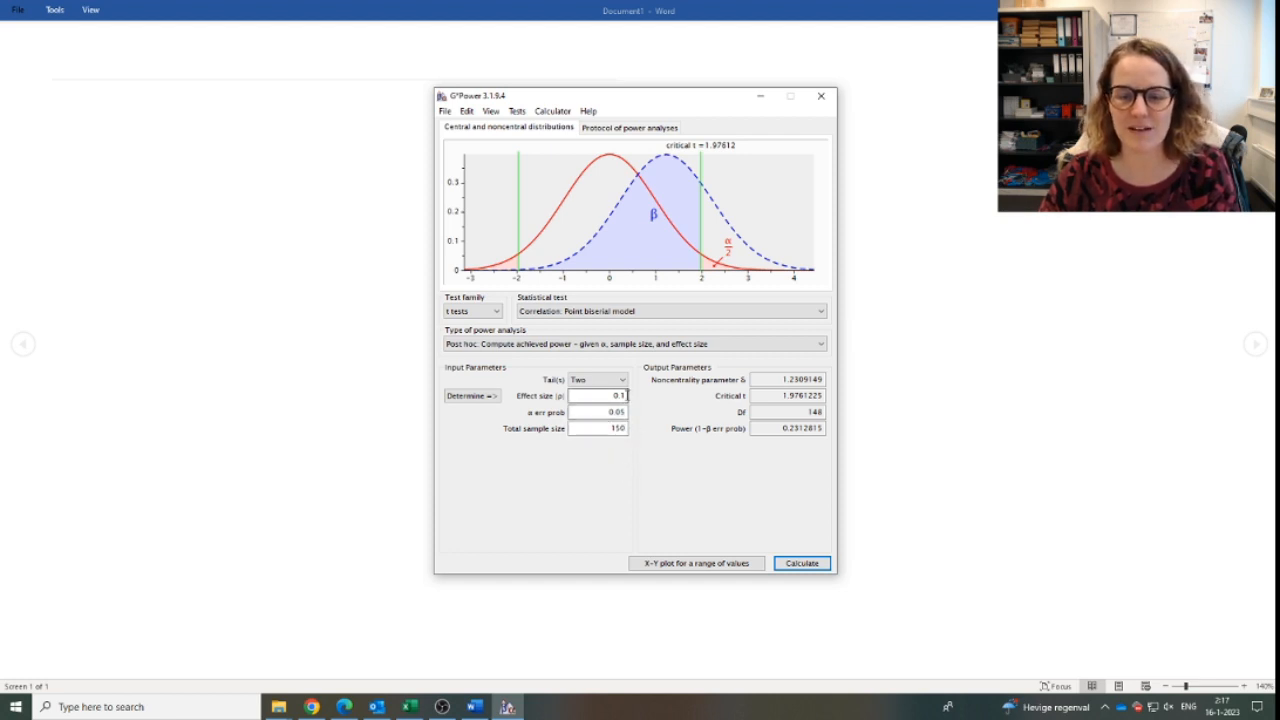
pyautogui.moveTo(781, 428); pyautogui.dragTo(828, 428)
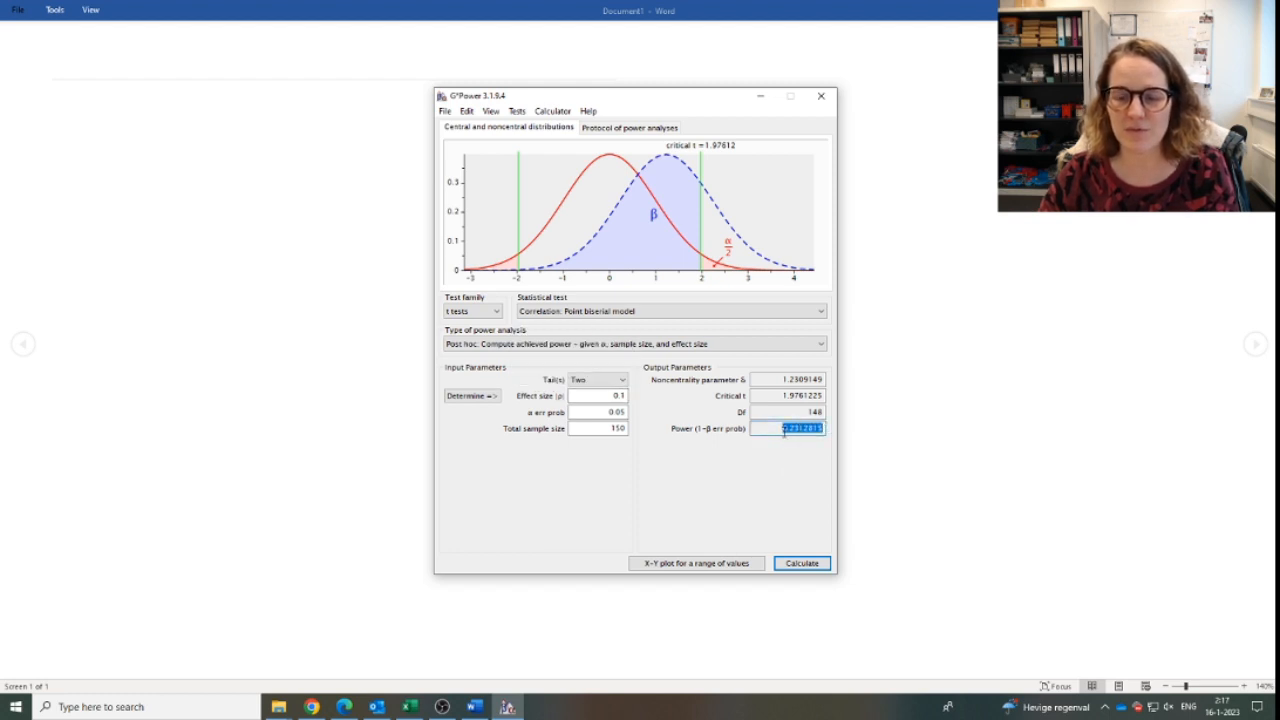
pyautogui.click(797, 428)
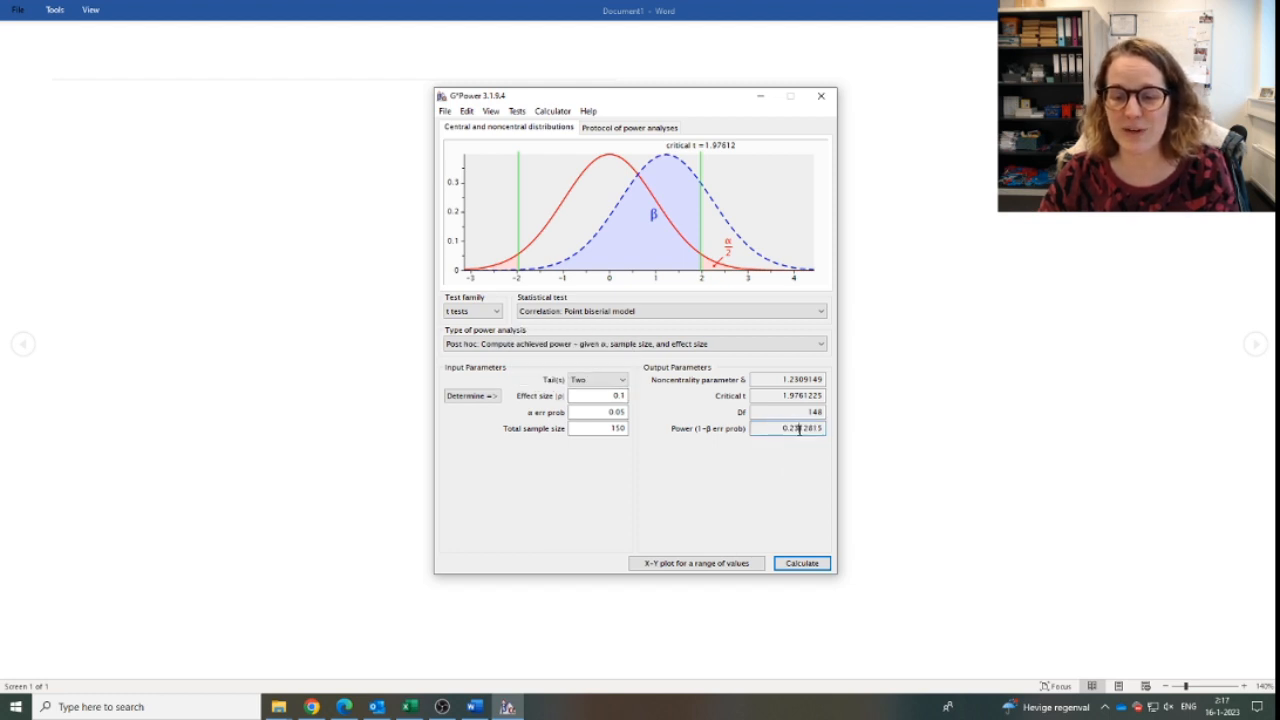
# Set the effect size to 0.3, recalculate the achieved power and highlight the resulting power value.
pyautogui.click(625, 397)
pyautogui.press('BackSpace')
pyautogui.write('3')
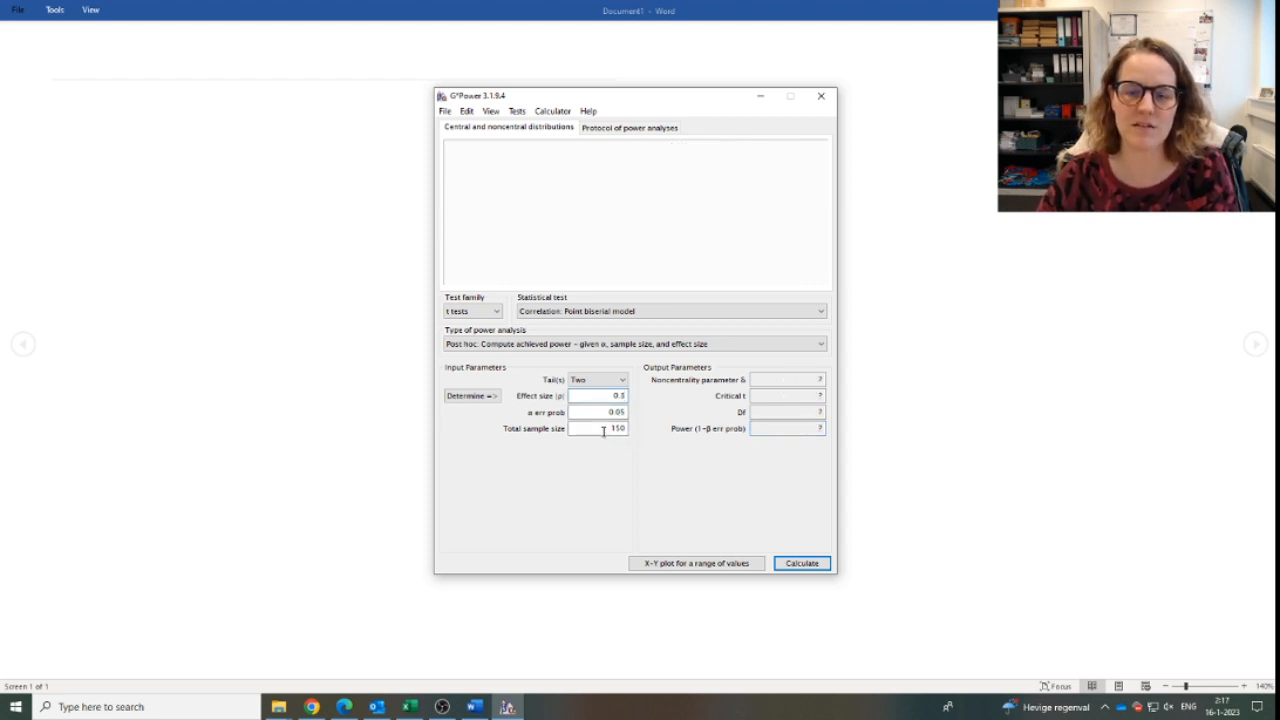
pyautogui.click(810, 563)
pyautogui.moveTo(782, 427); pyautogui.dragTo(826, 430)
pyautogui.click(806, 428)
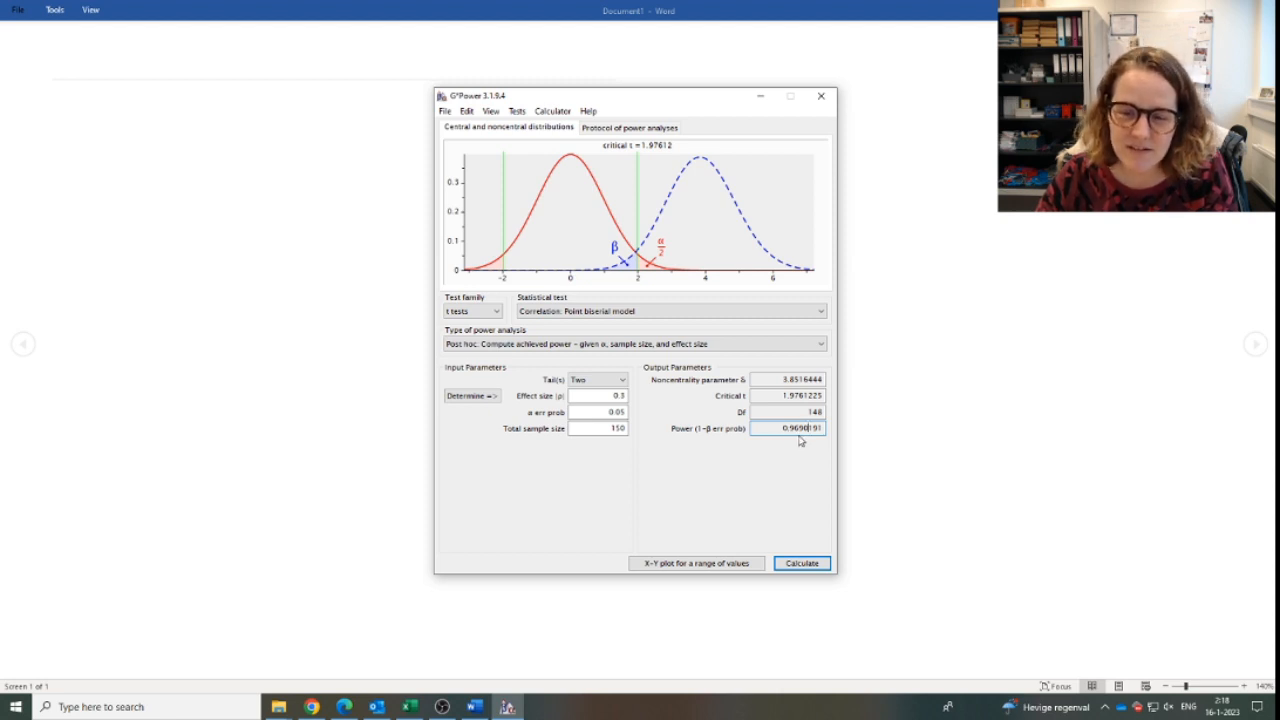
# Reduce the total sample size to 50 and recalculate the achieved power.
pyautogui.doubleClick(612, 428)
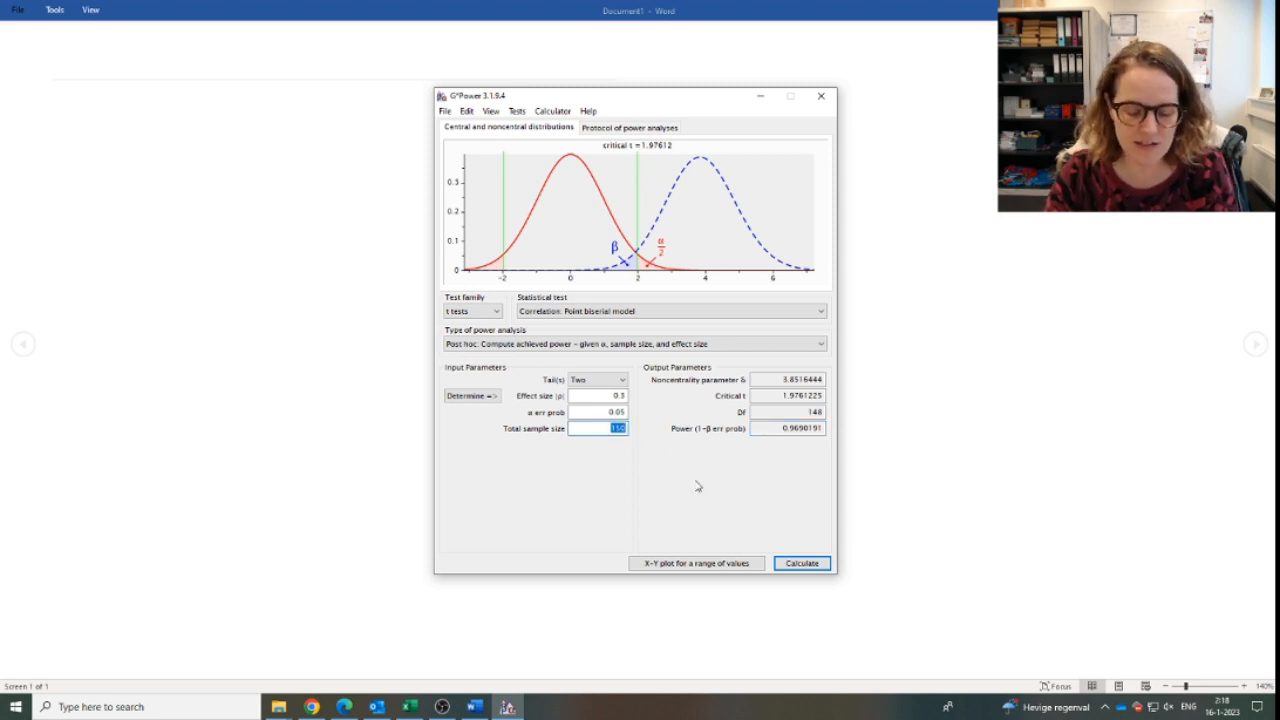
pyautogui.press('BackSpace')
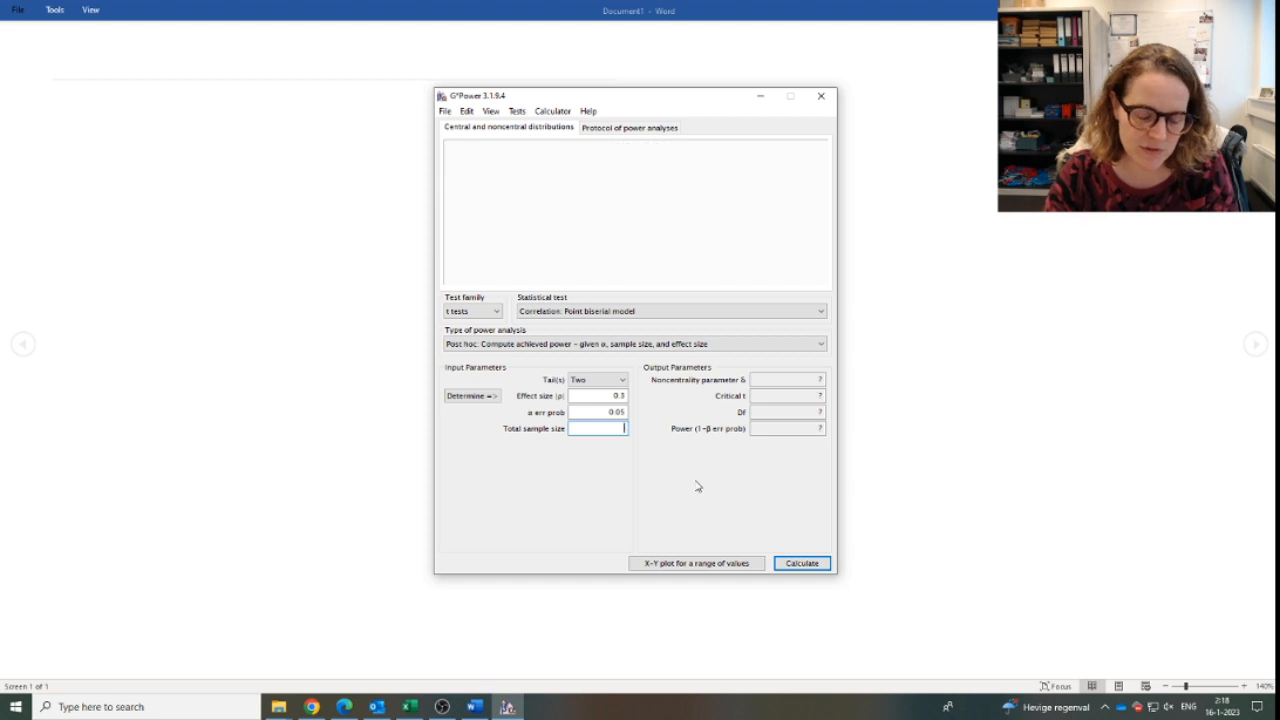
pyautogui.write('50')
pyautogui.press('Return')
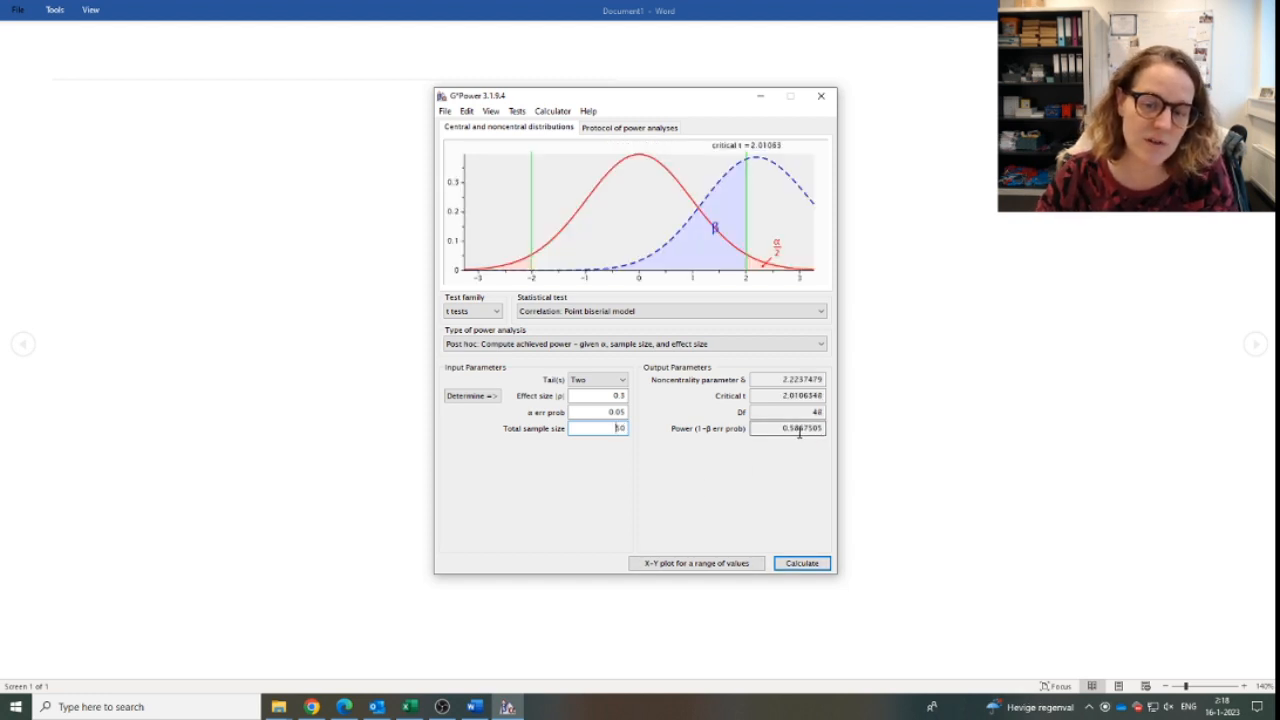
# Set the effect size to 0.5 and recalculate the achieved power.
pyautogui.click(625, 396)
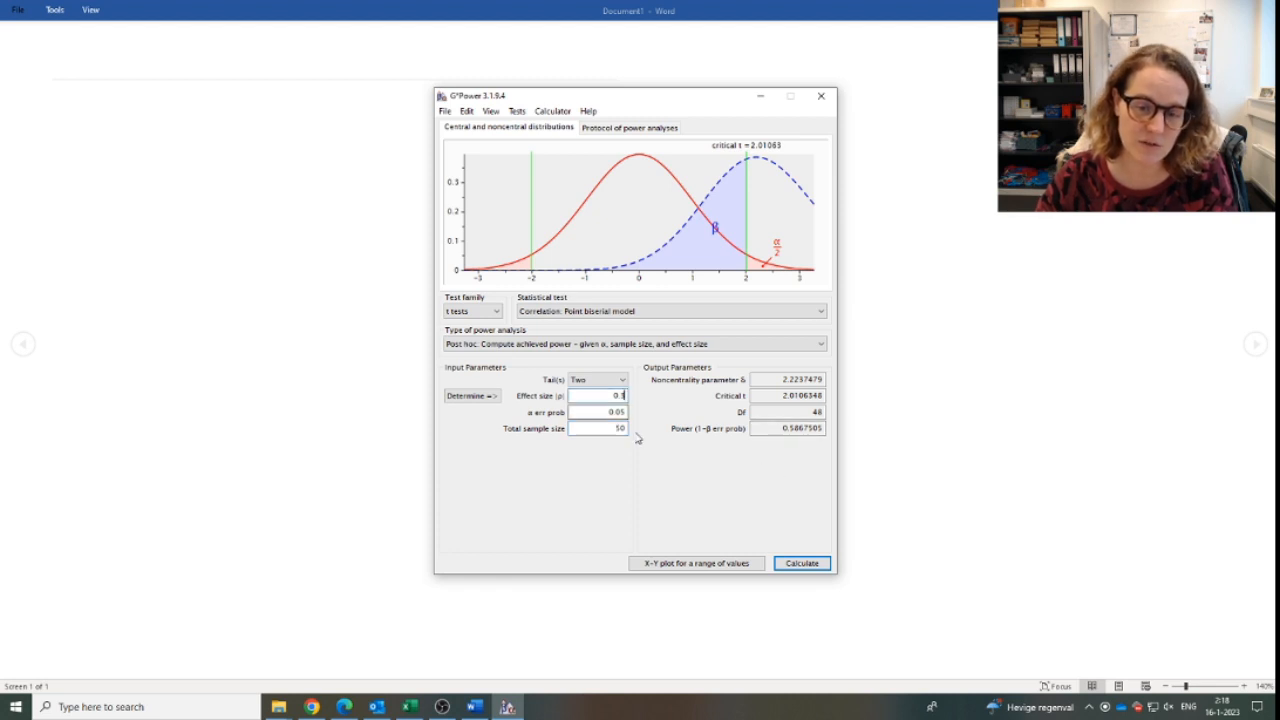
pyautogui.press('BackSpace')
pyautogui.write('5')
pyautogui.press('Return')
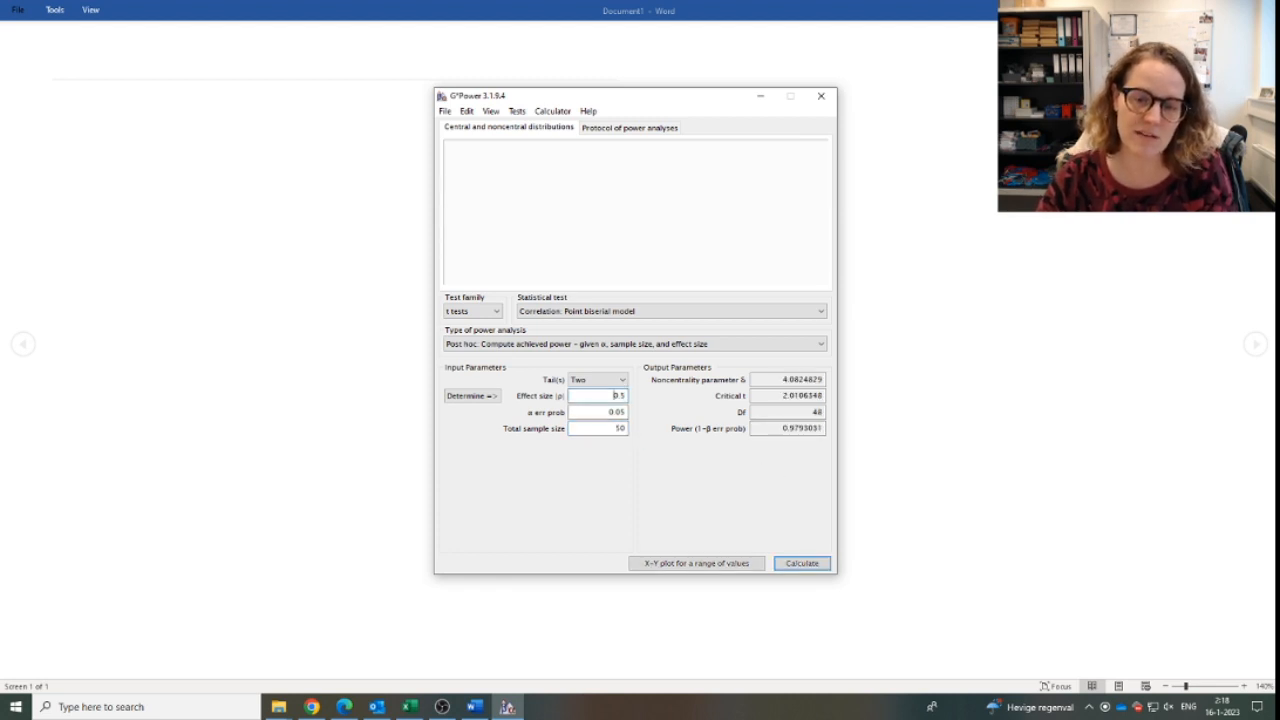